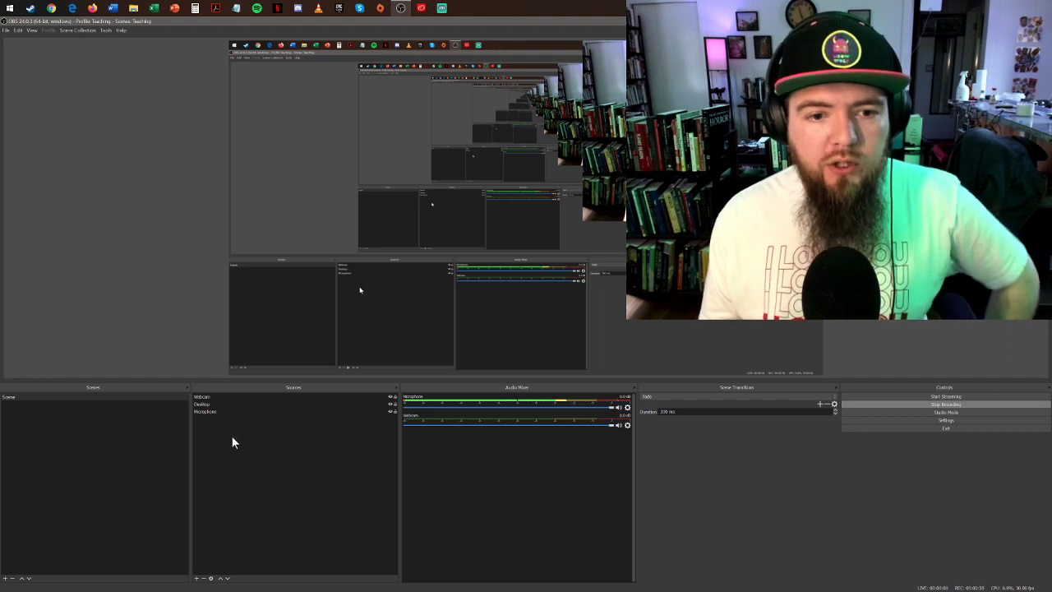
# - Look over the scene's existing sources and the list of source types that can be added
pyautogui.click(211, 404)
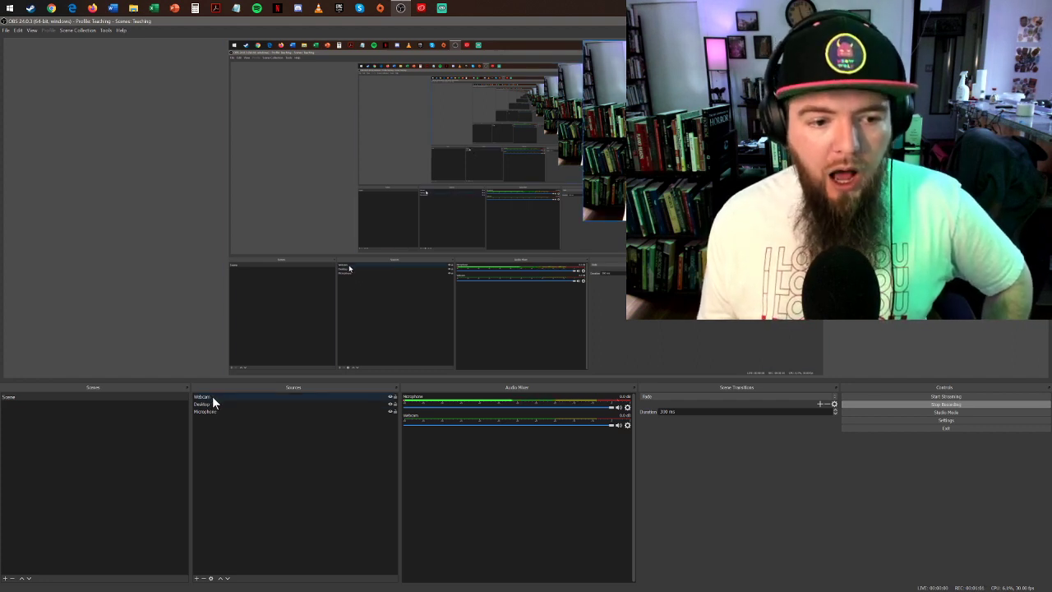
pyautogui.click(297, 440)
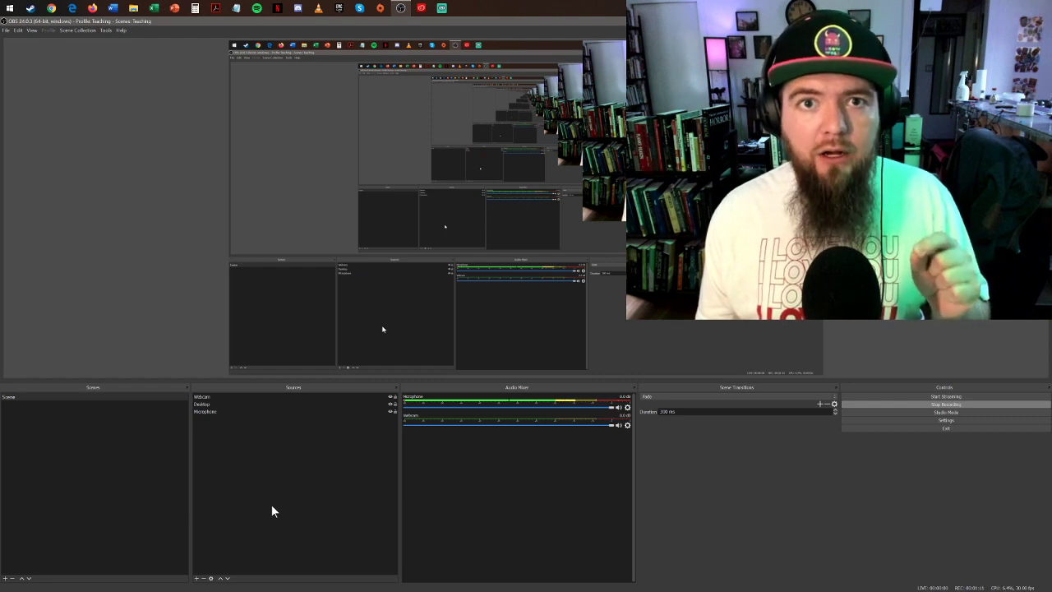
pyautogui.click(196, 578)
pyautogui.click(197, 580)
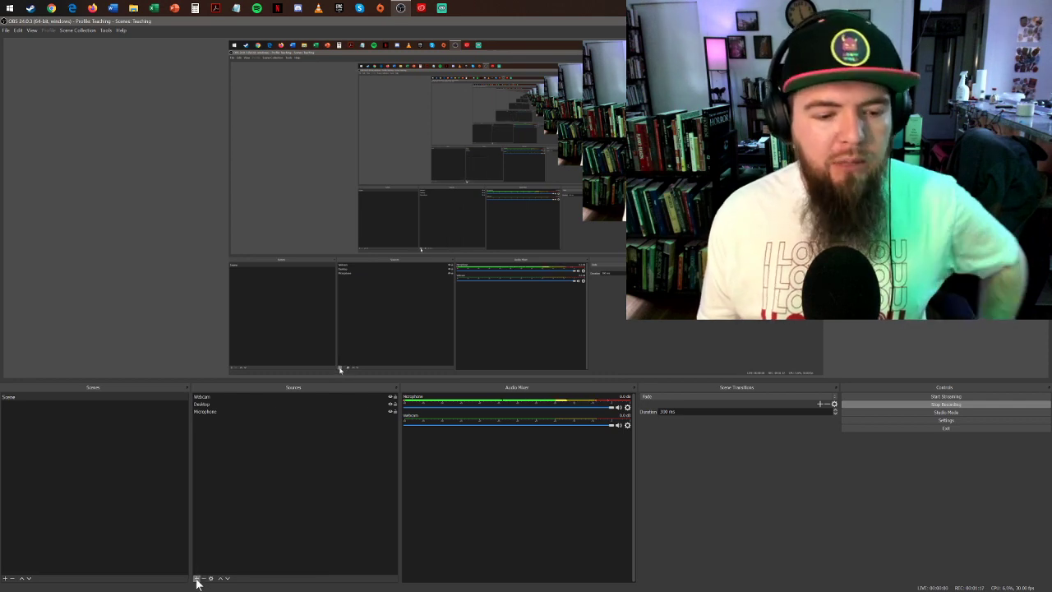
pyautogui.click(197, 579)
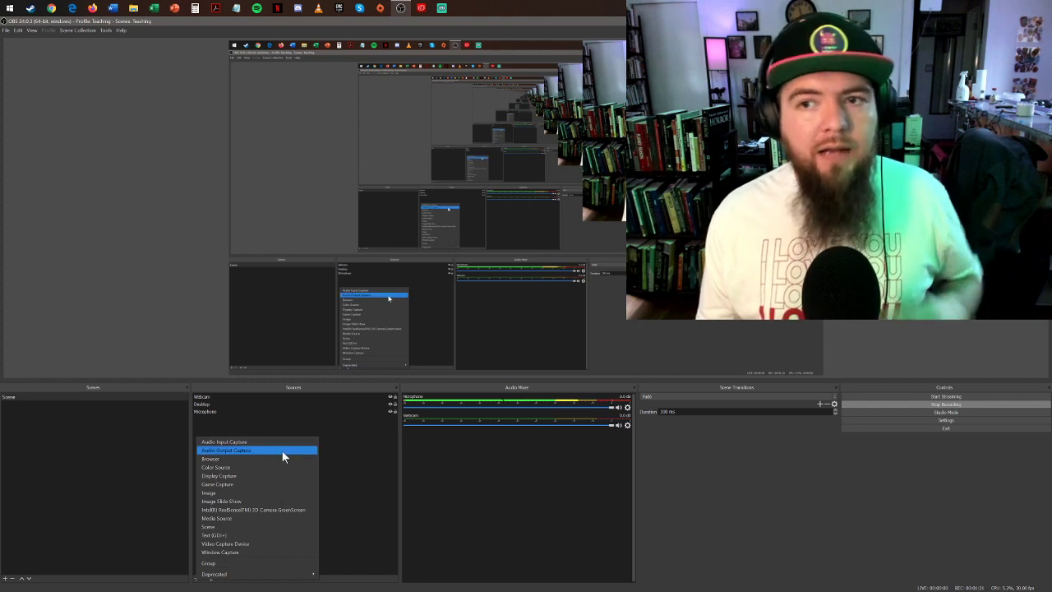
pyautogui.click(348, 512)
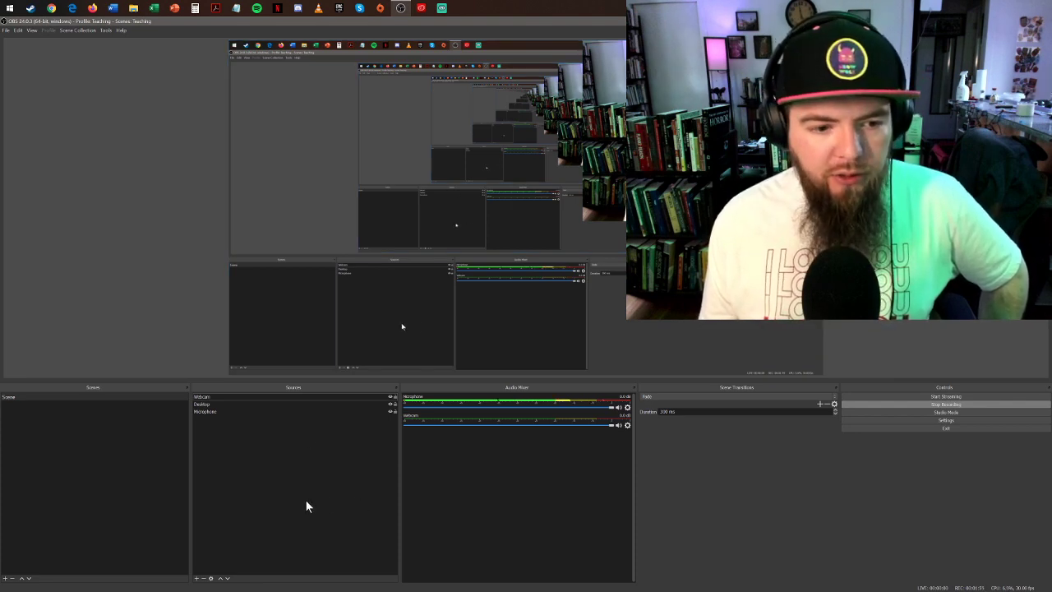
# - Add a new Audio Input Capture source and check which input devices it offers, leaving its properties without changes
pyautogui.click(226, 411)
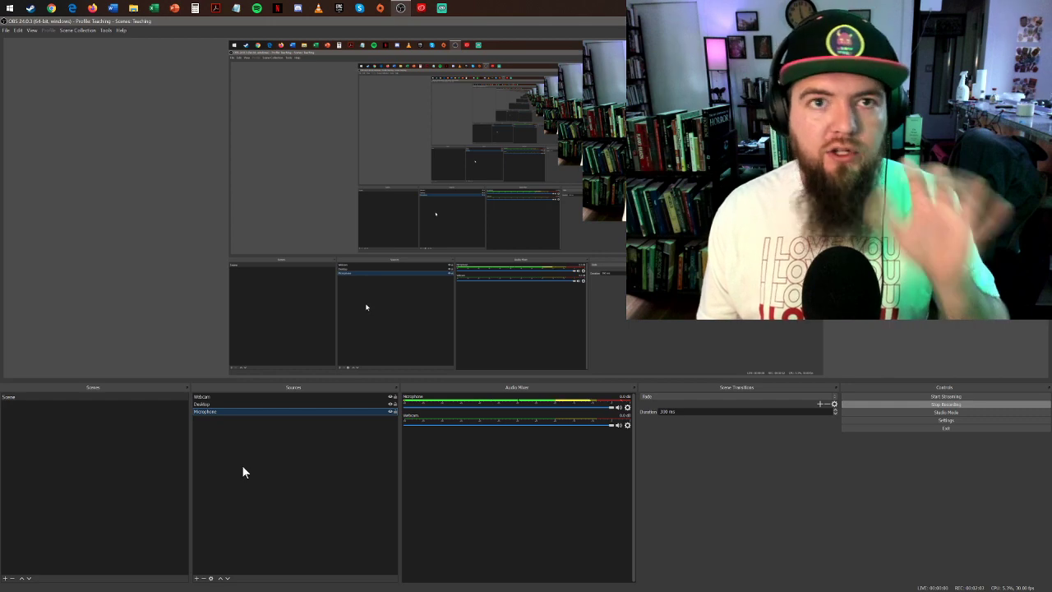
pyautogui.click(196, 578)
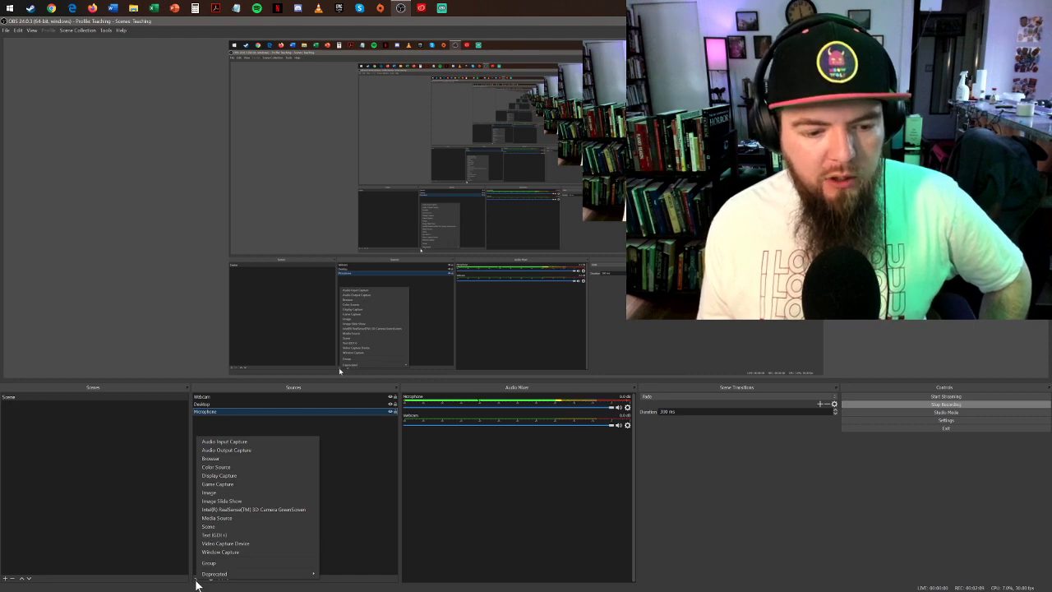
pyautogui.click(253, 441)
pyautogui.moveTo(534, 261); pyautogui.dragTo(538, 426)
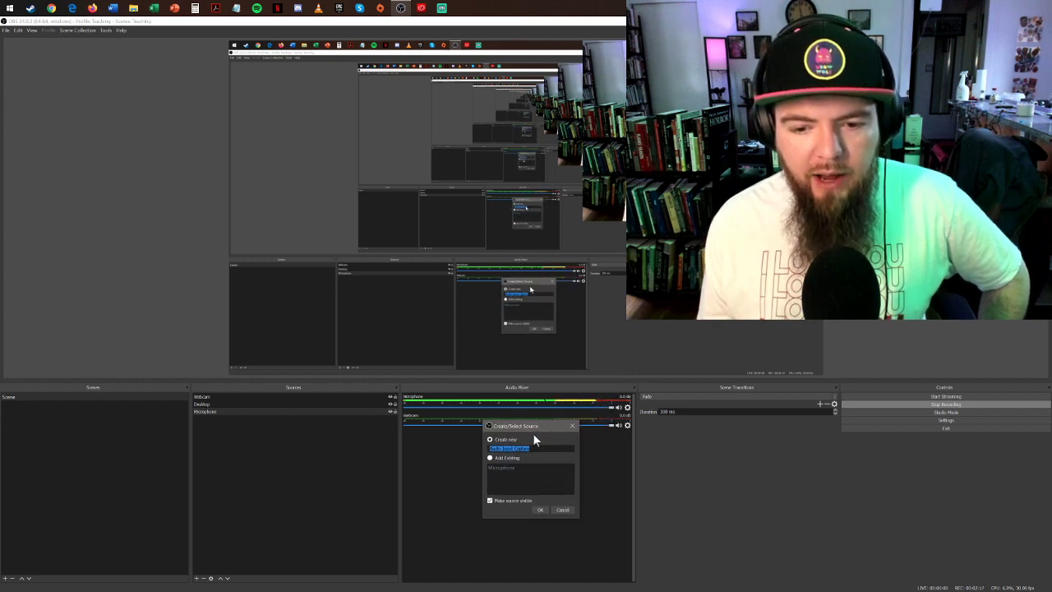
pyautogui.click(540, 510)
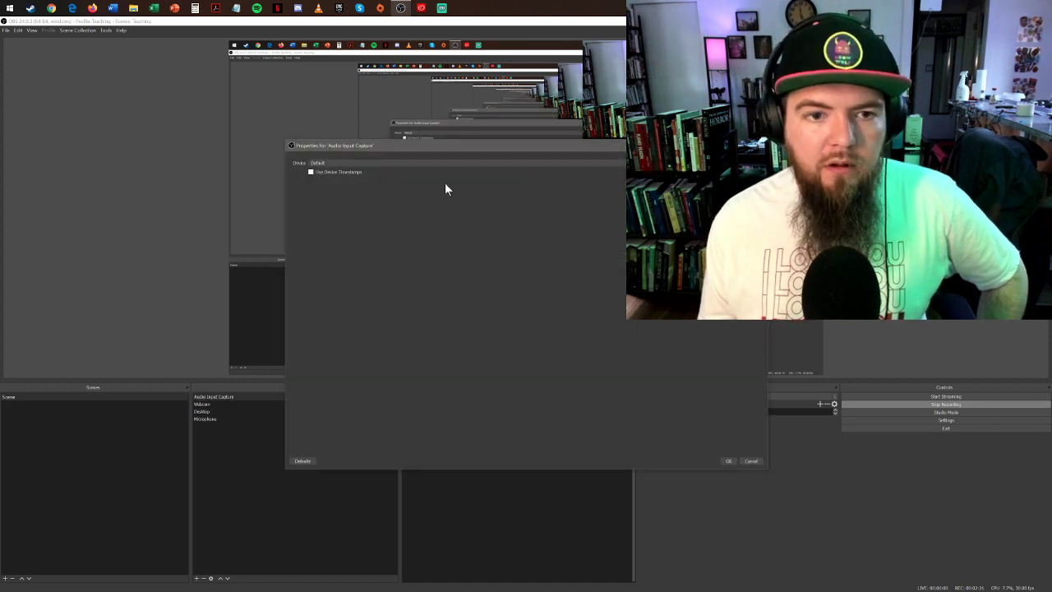
pyautogui.click(416, 163)
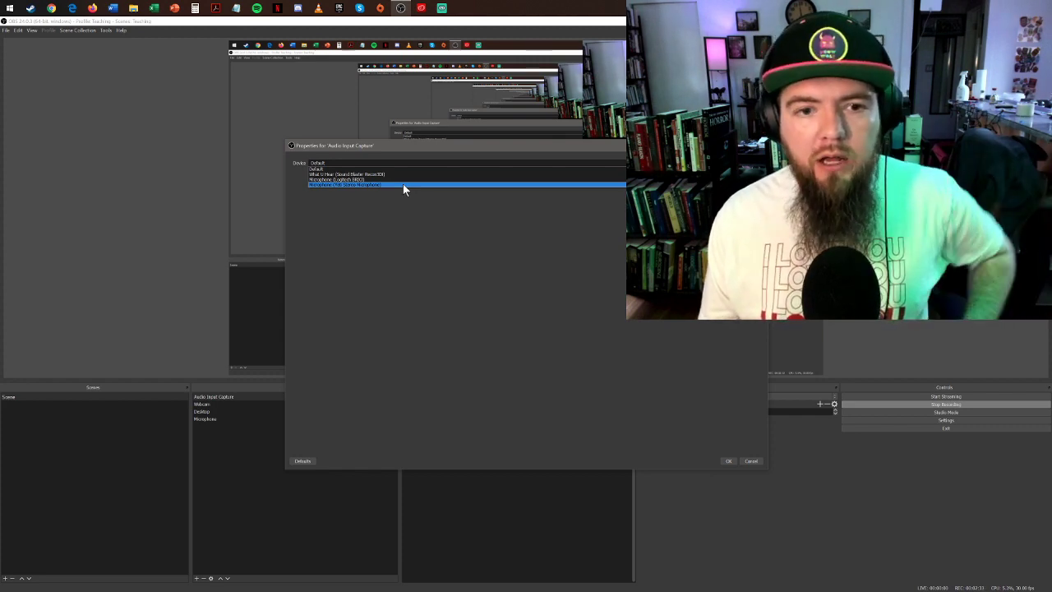
pyautogui.click(440, 234)
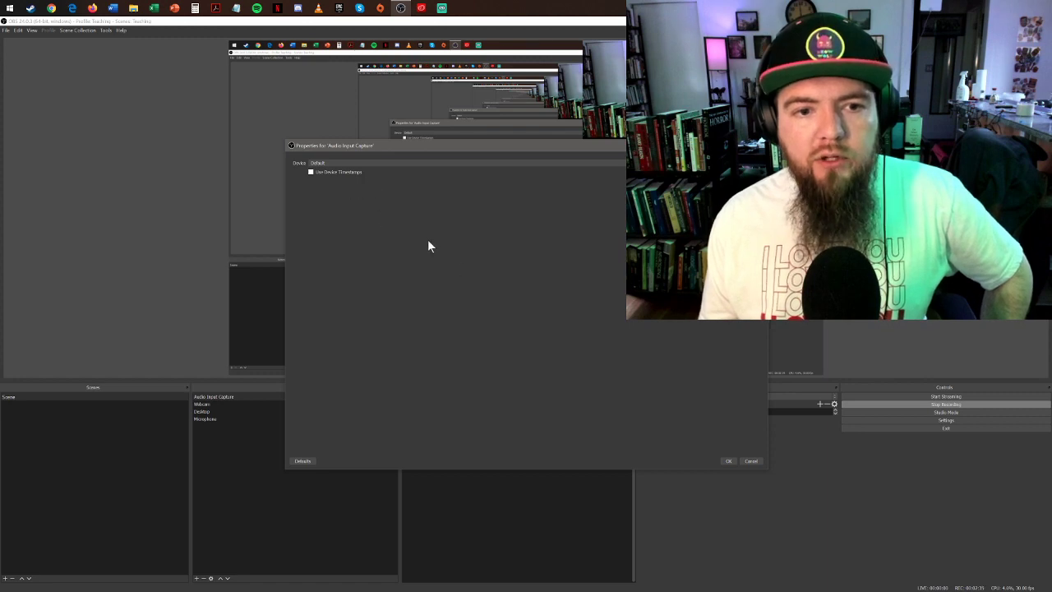
pyautogui.click(749, 461)
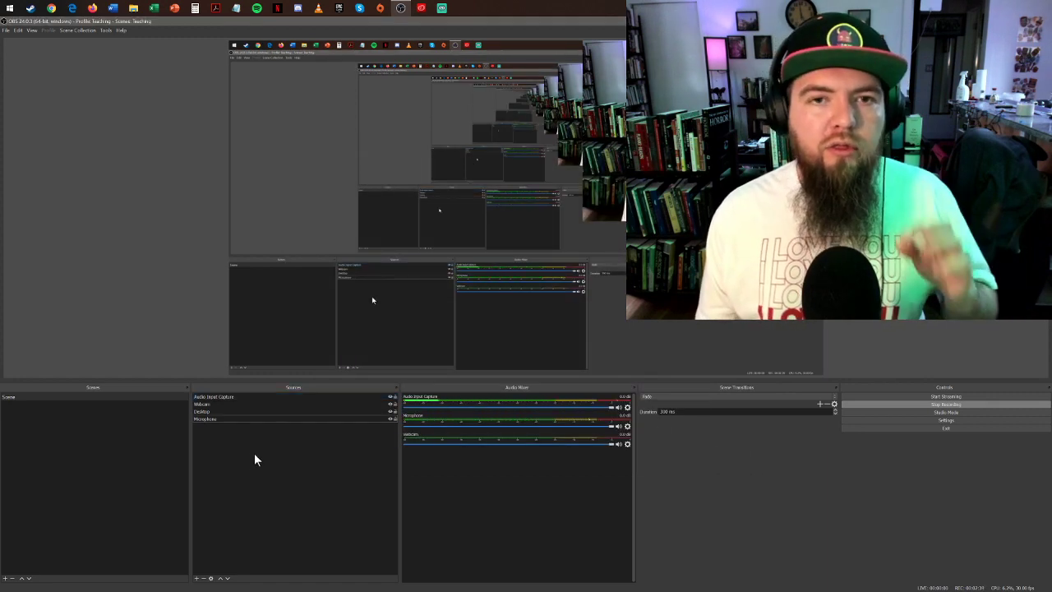
# - Remove the Audio Input Capture source from the scene
pyautogui.click(255, 396)
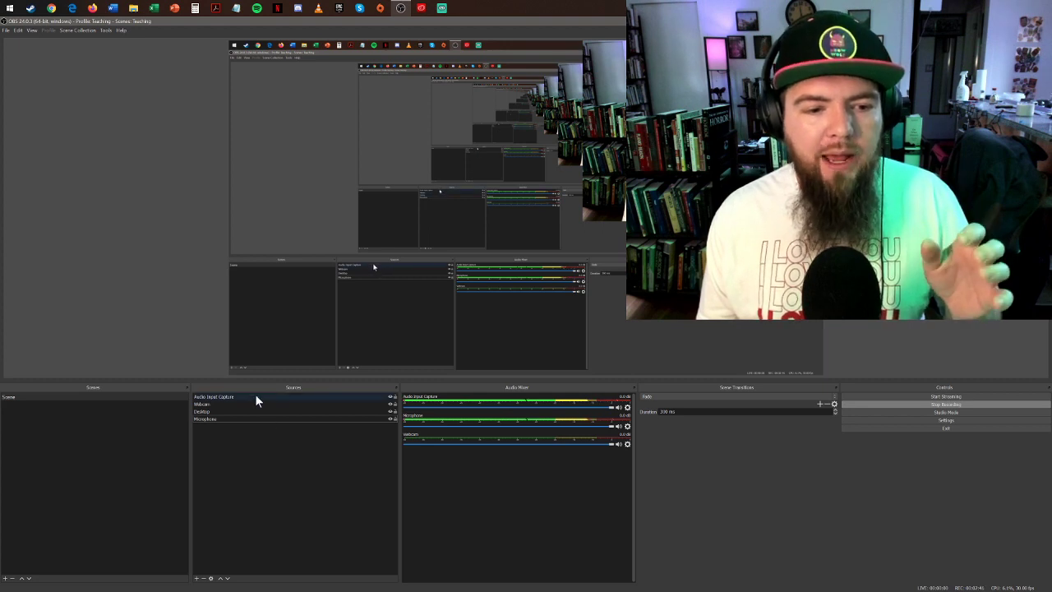
pyautogui.click(255, 398)
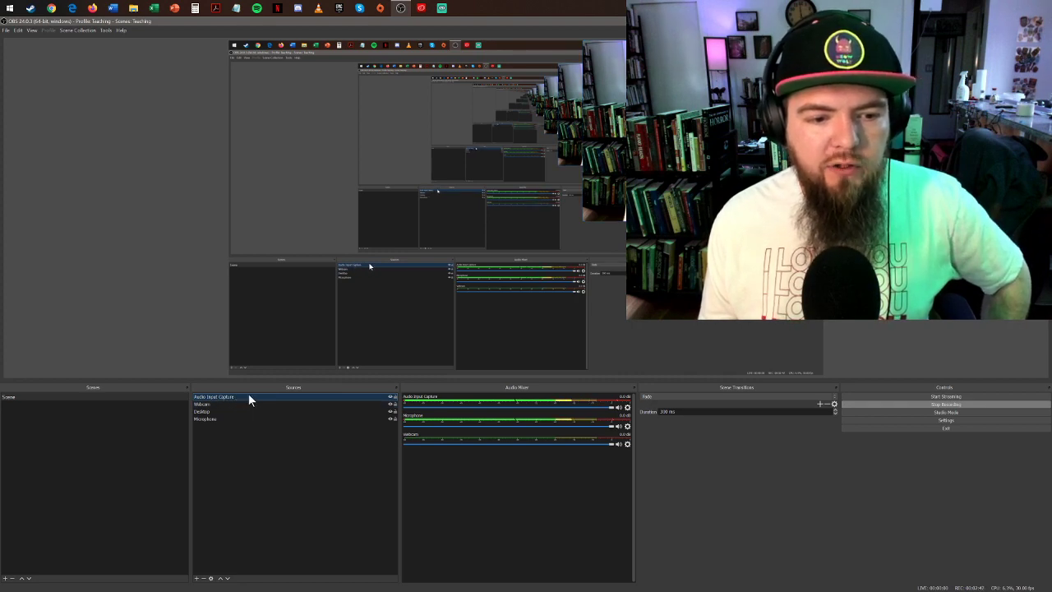
pyautogui.click(203, 579)
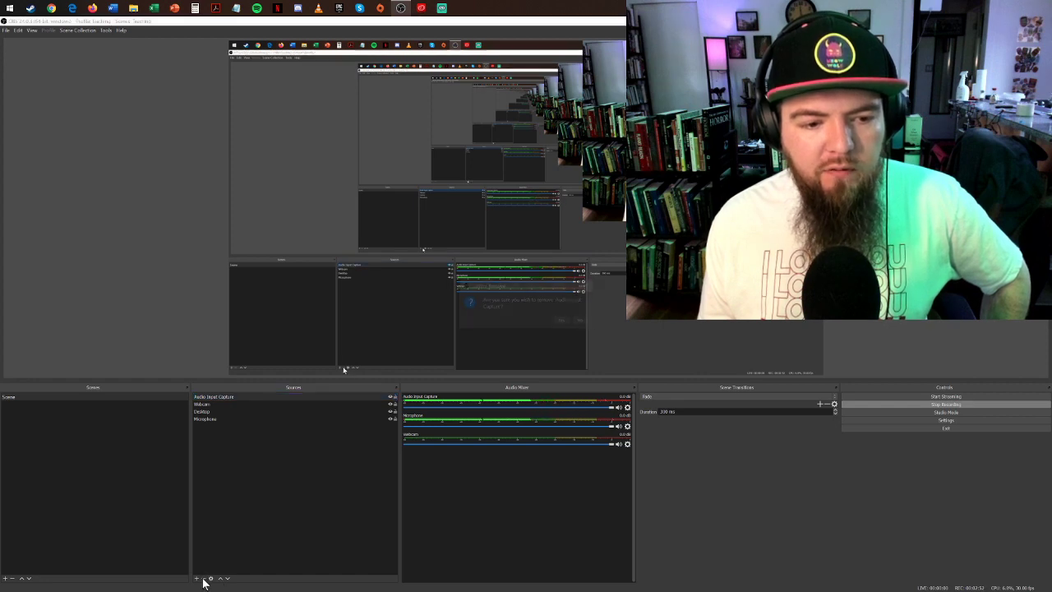
pyautogui.click(562, 322)
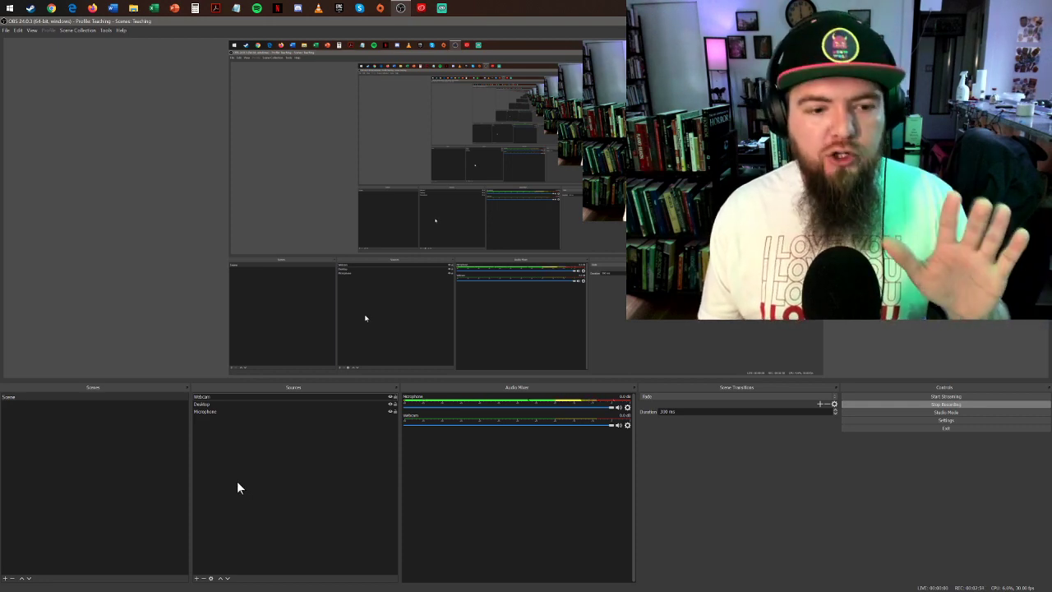
# - Examine the Microphone source's Noise Gate filter settings and the audio filter types available to add
pyautogui.click(207, 413)
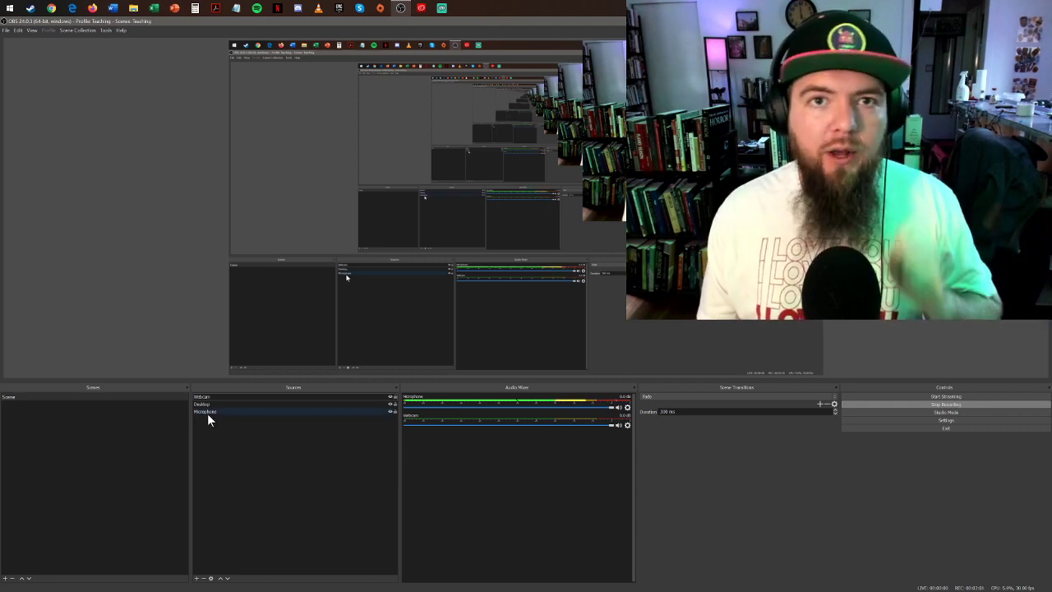
pyautogui.click(208, 411)
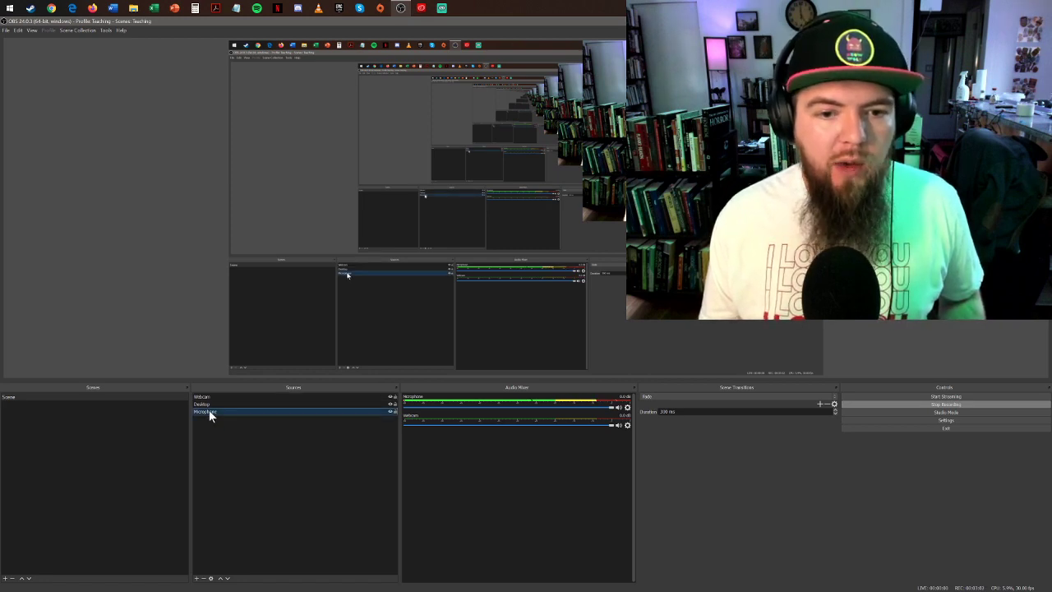
pyautogui.rightClick(209, 413)
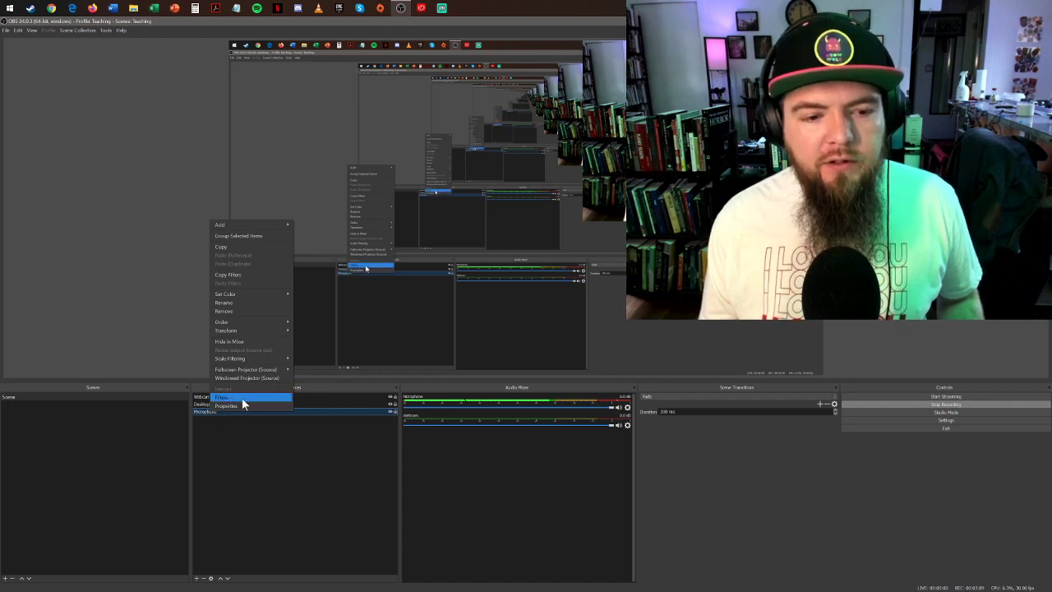
pyautogui.click(242, 398)
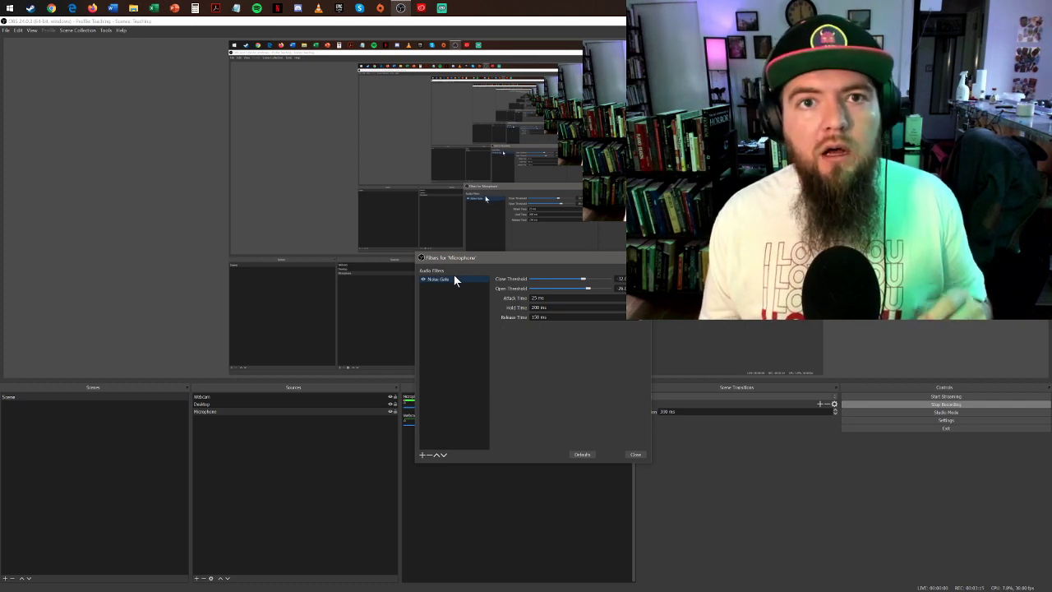
pyautogui.click(422, 455)
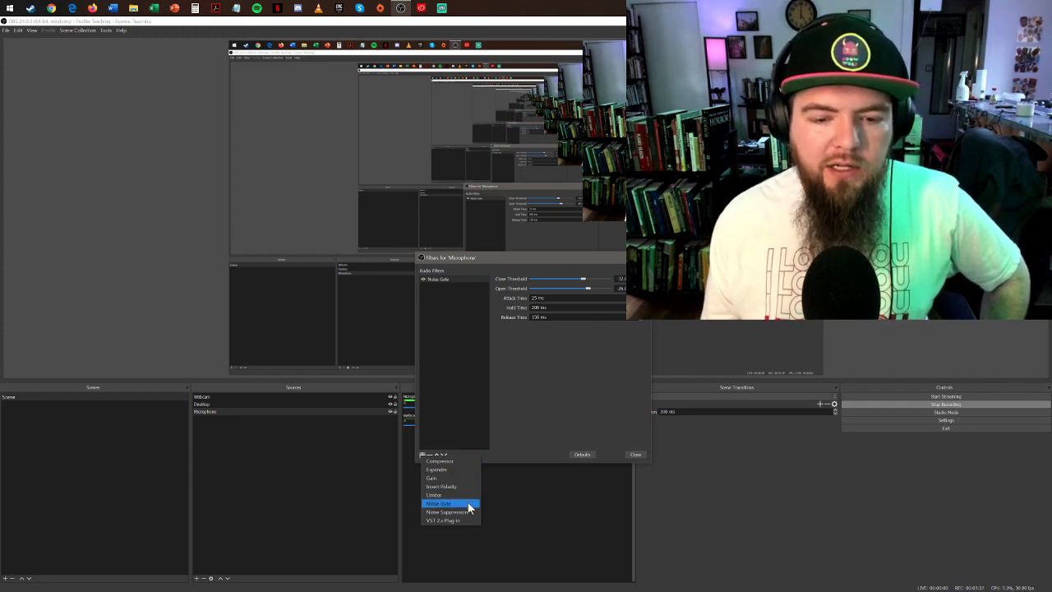
pyautogui.click(519, 346)
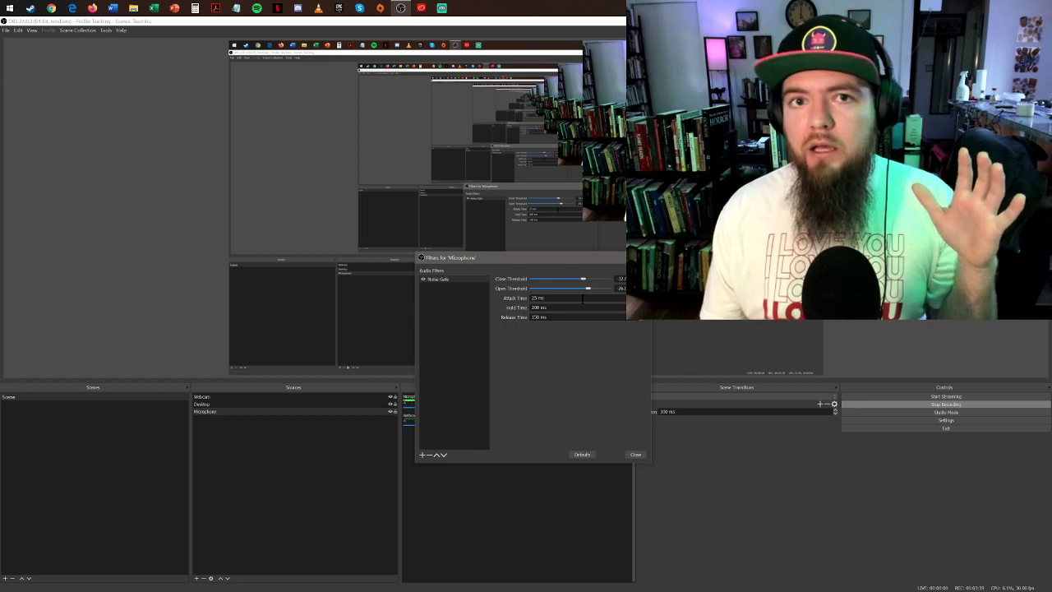
pyautogui.click(635, 455)
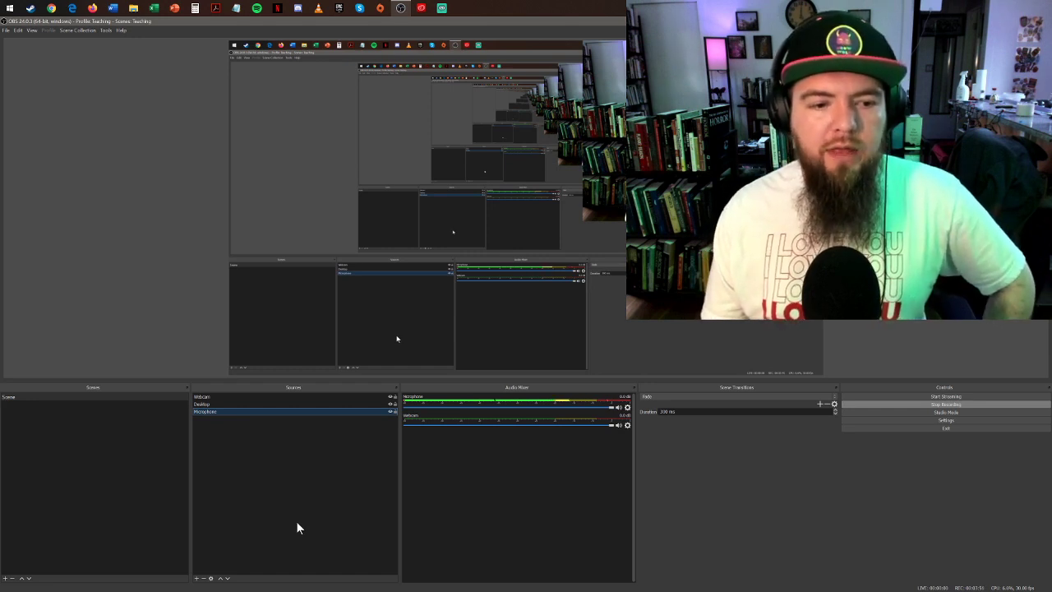
# - Add a new Video Capture Device source and check its camera device choices, leaving its properties without changes
pyautogui.click(212, 397)
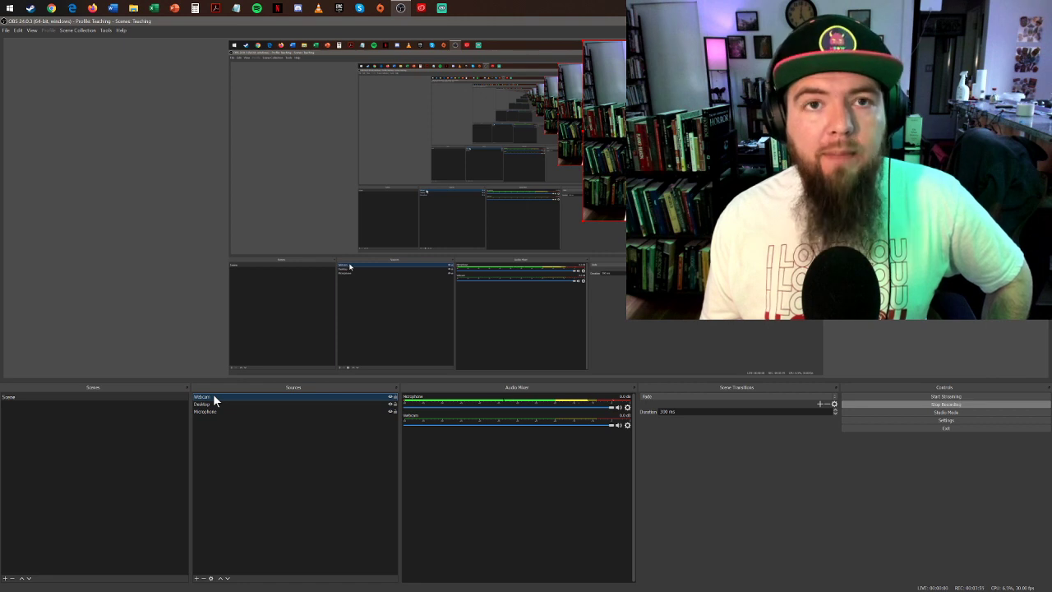
pyautogui.click(211, 572)
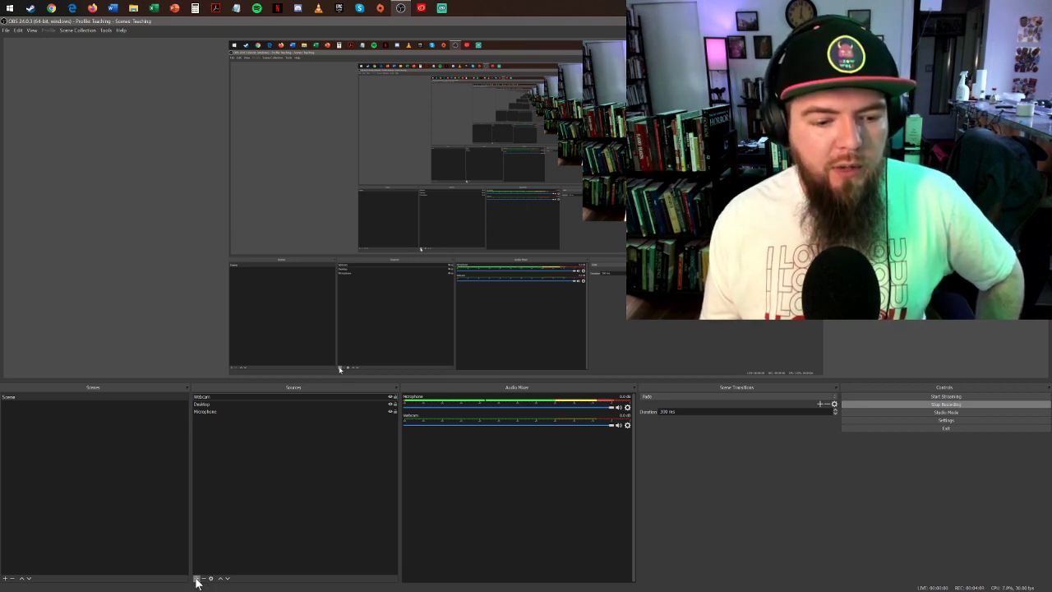
pyautogui.click(197, 579)
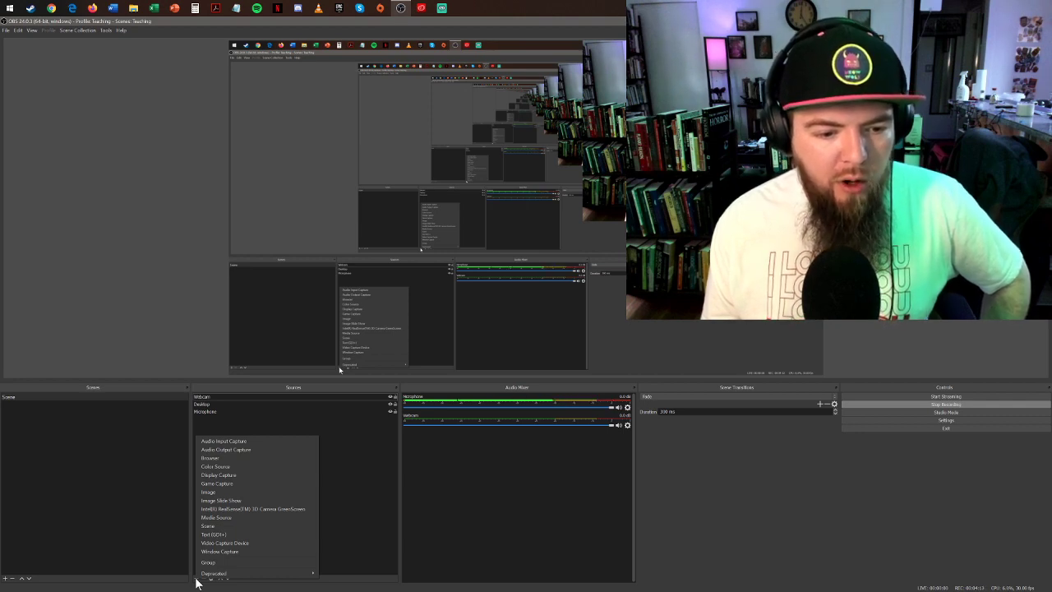
pyautogui.click(236, 544)
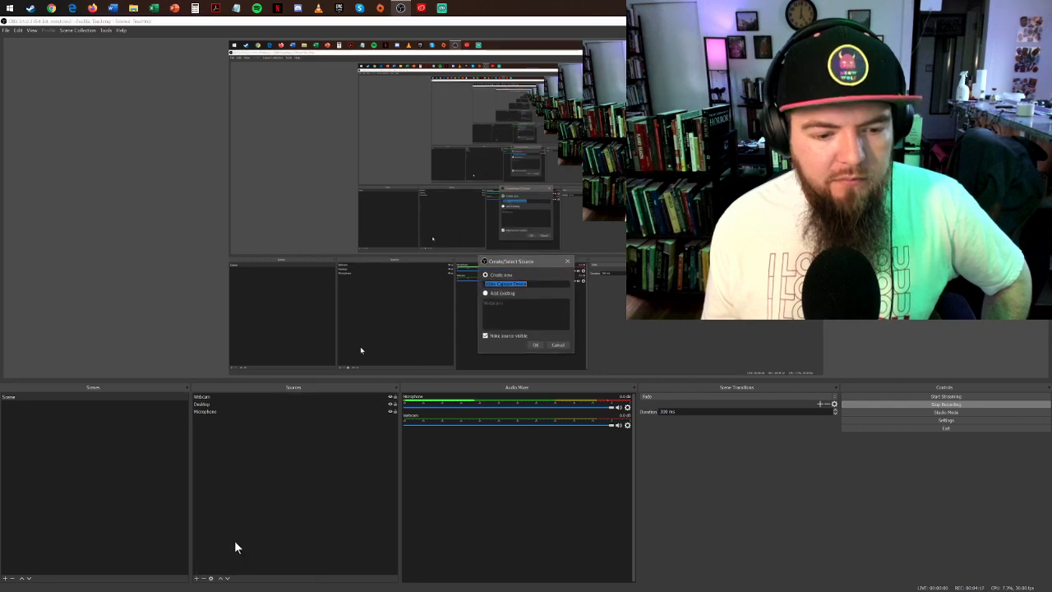
pyautogui.click(535, 344)
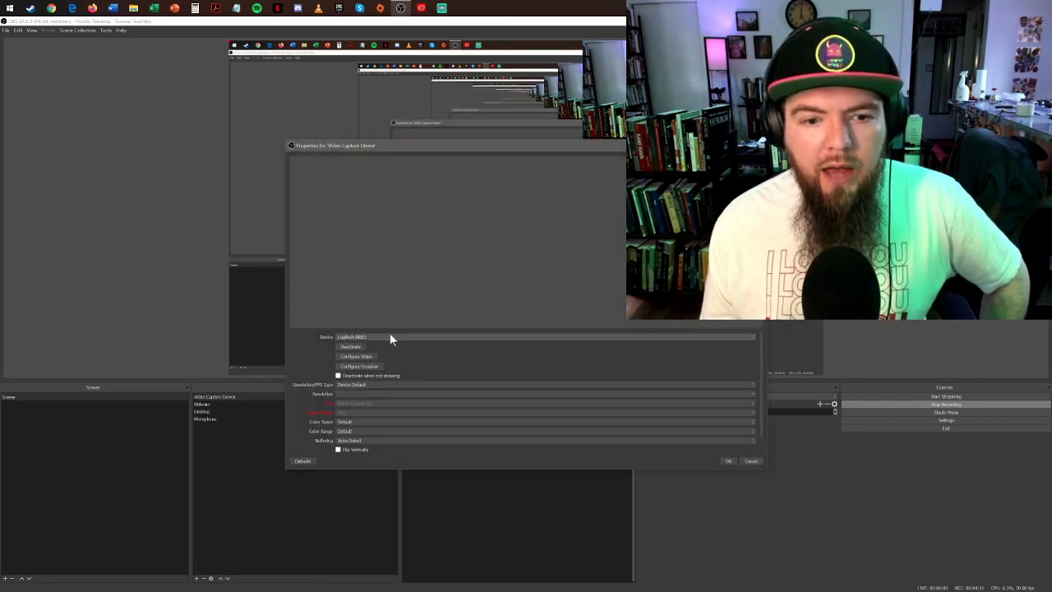
pyautogui.click(387, 336)
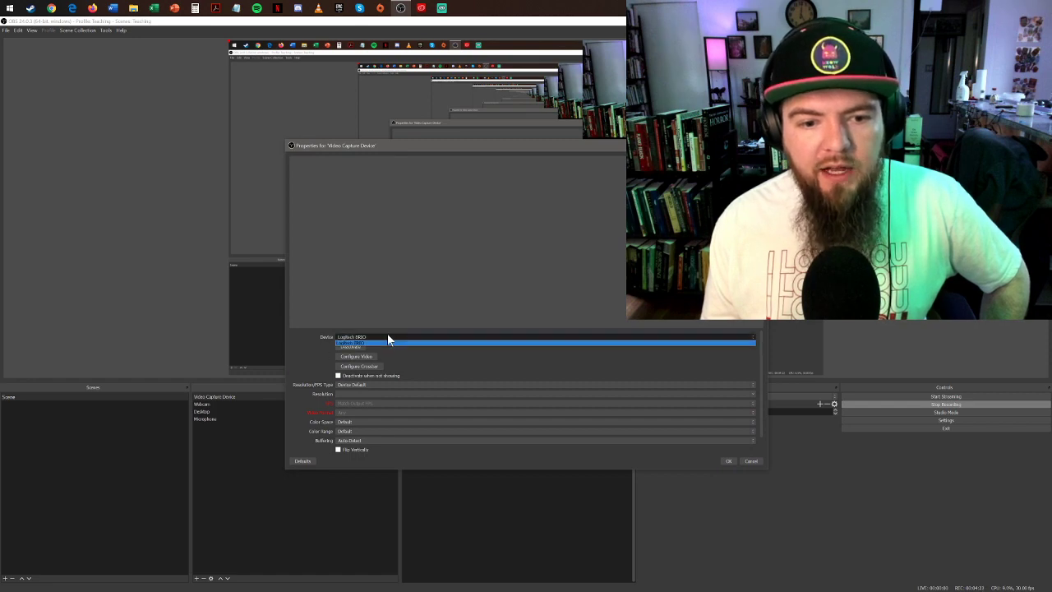
pyautogui.click(313, 353)
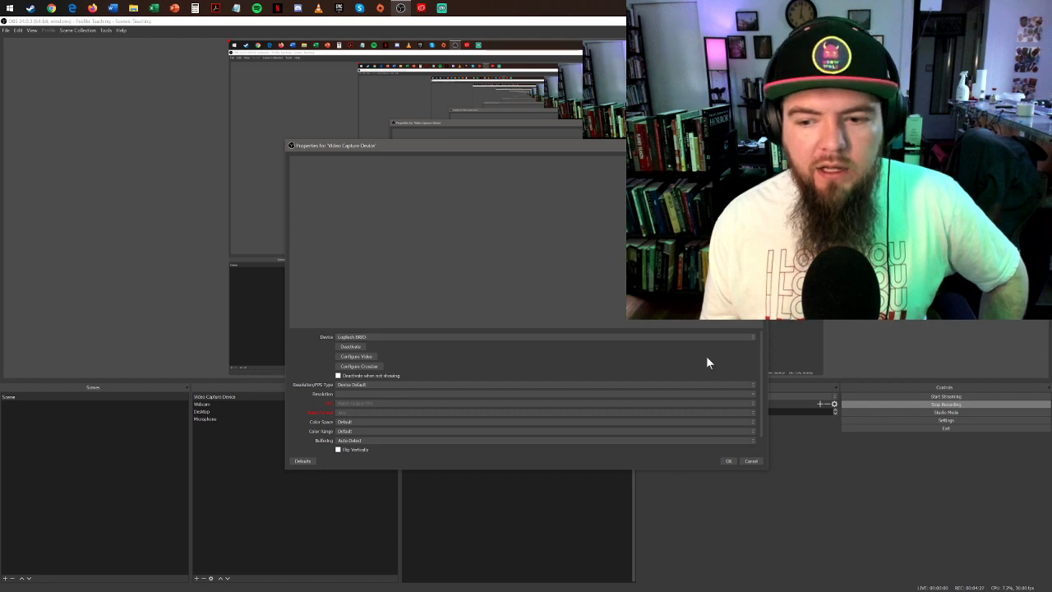
pyautogui.click(752, 460)
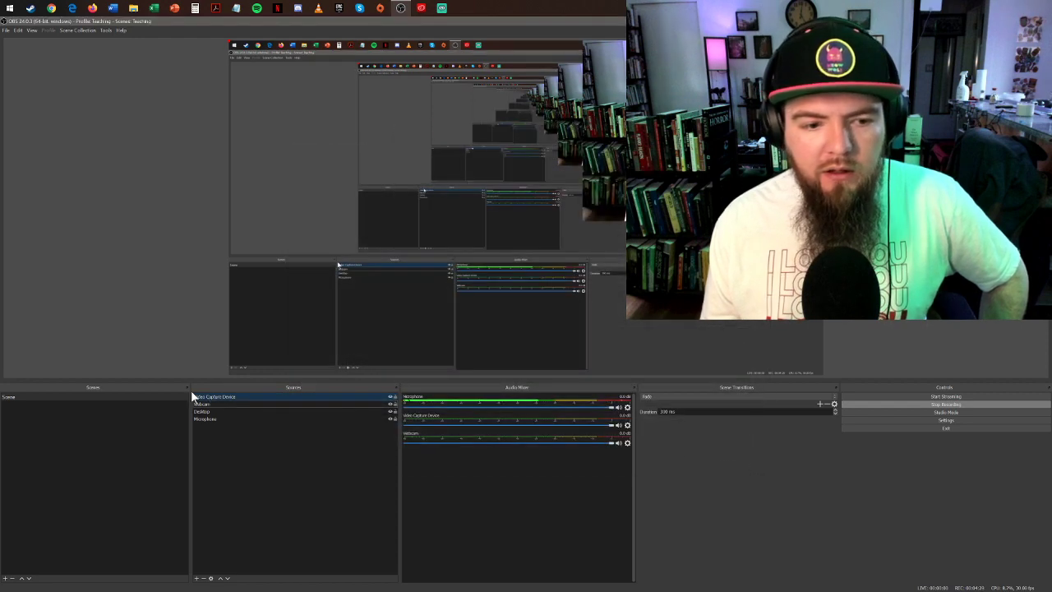
# - Remove the Video Capture Device source from the scene
pyautogui.click(204, 579)
pyautogui.click(563, 320)
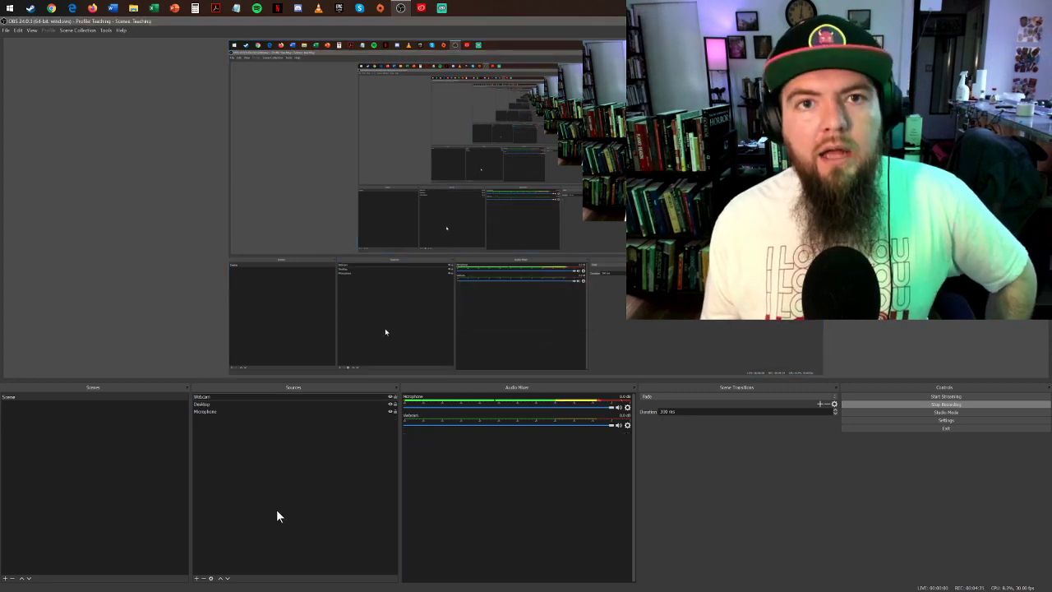
# - Add a new Display Capture source with its default name to the scene, and remove that source again
pyautogui.click(200, 404)
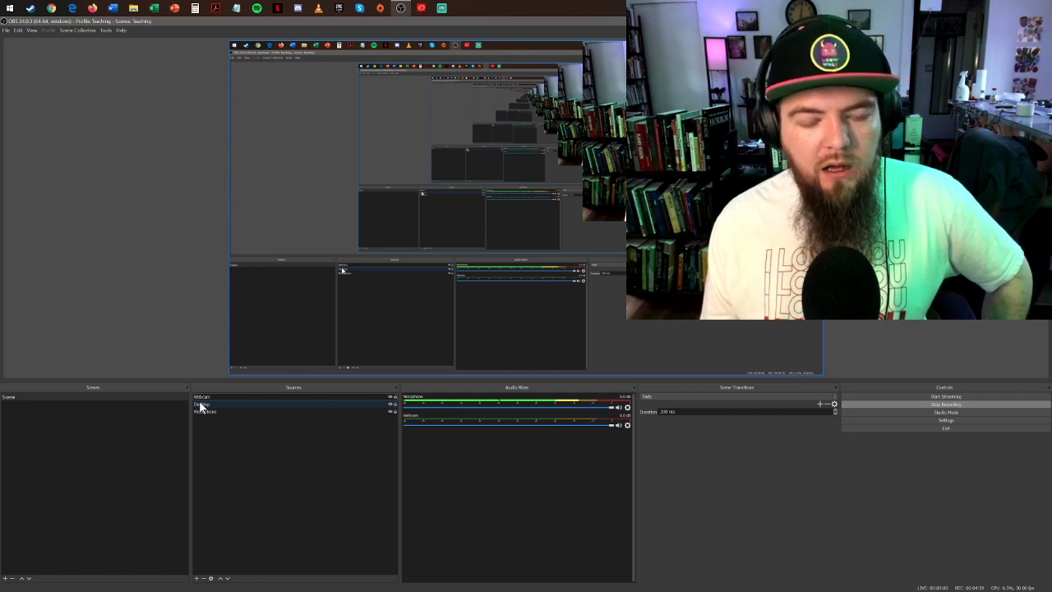
pyautogui.click(200, 404)
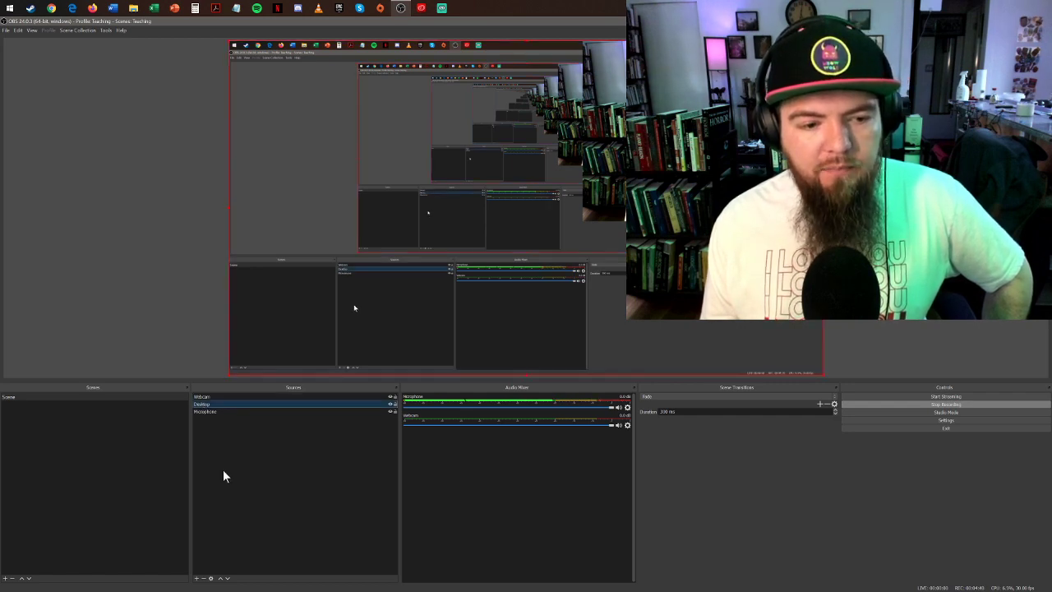
pyautogui.click(197, 579)
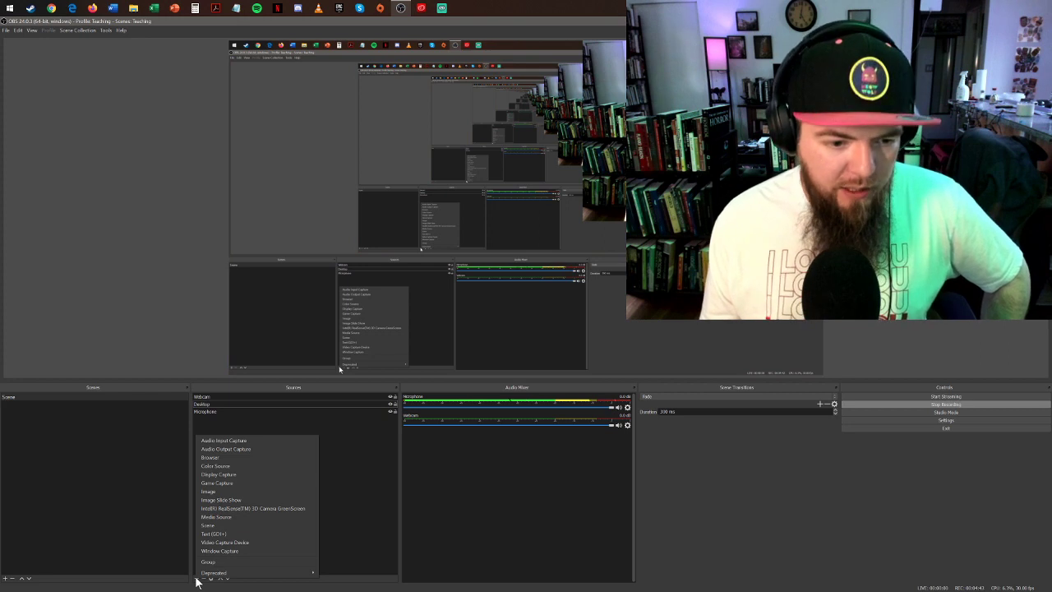
pyautogui.click(237, 471)
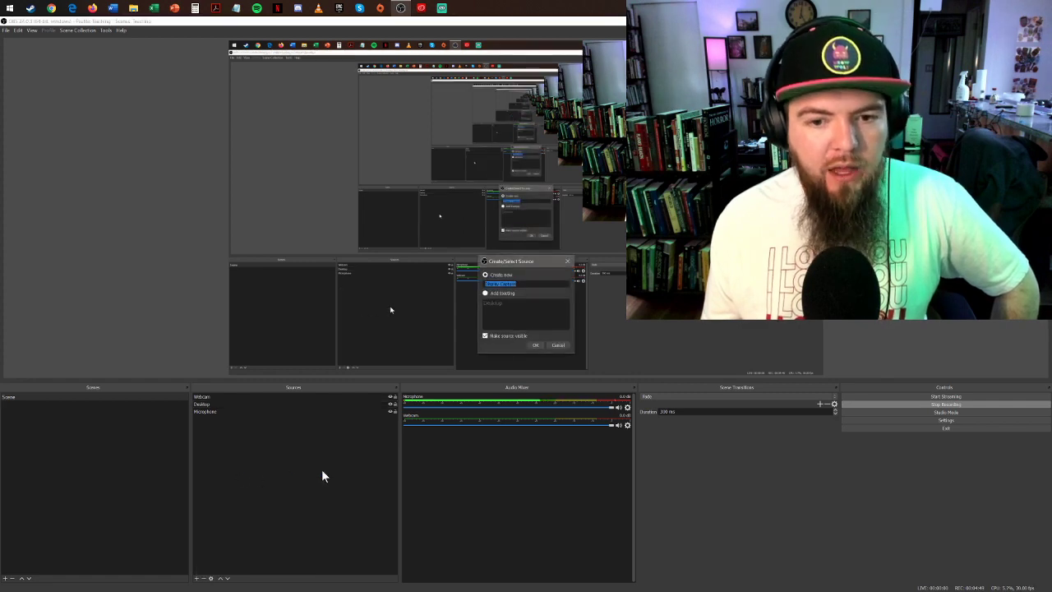
pyautogui.moveTo(526, 259); pyautogui.dragTo(437, 421)
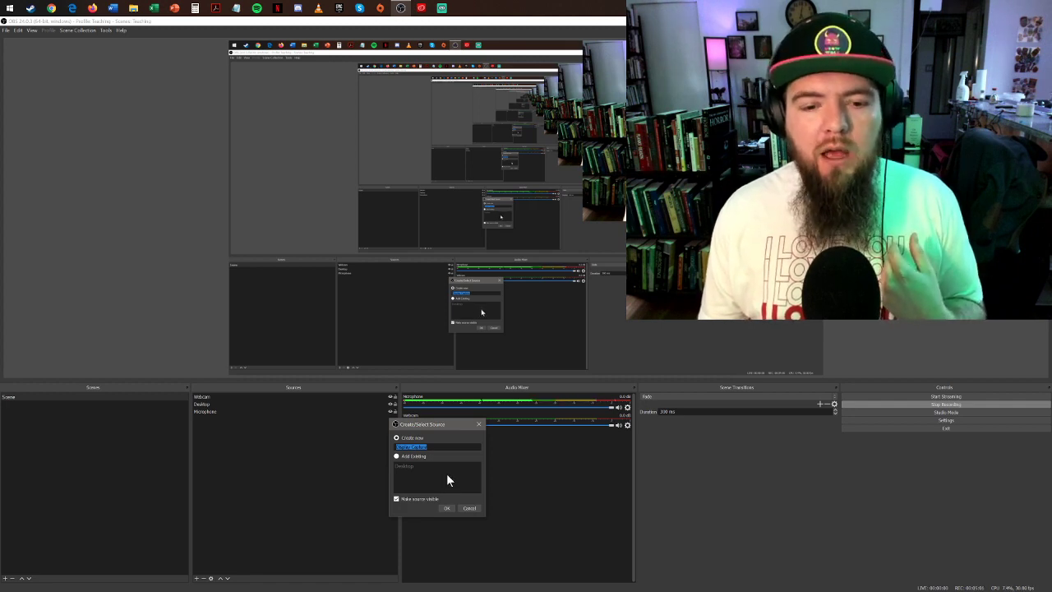
pyautogui.click(449, 507)
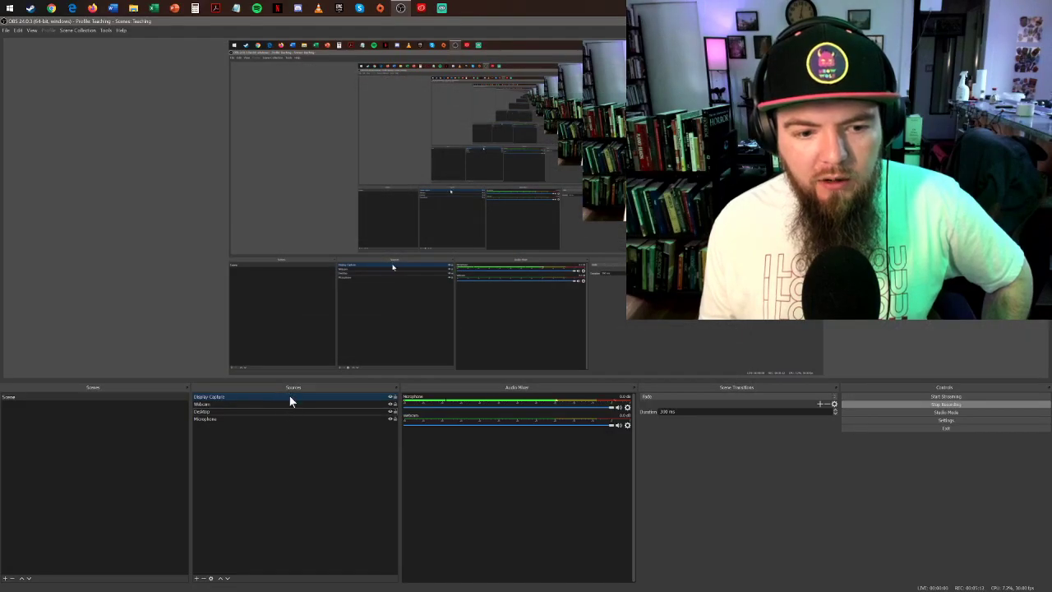
pyautogui.click(203, 577)
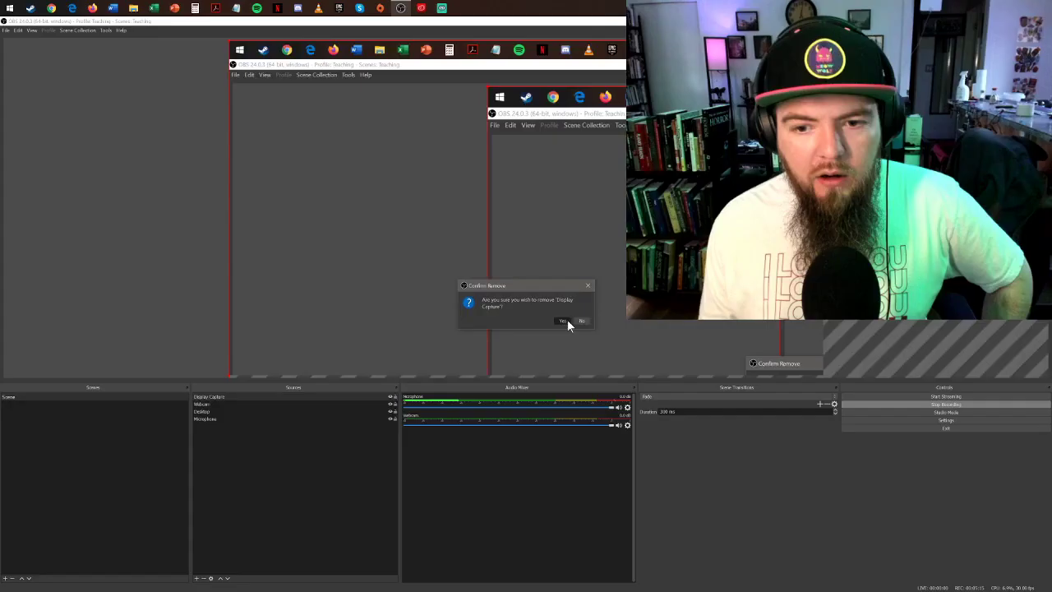
pyautogui.click(563, 320)
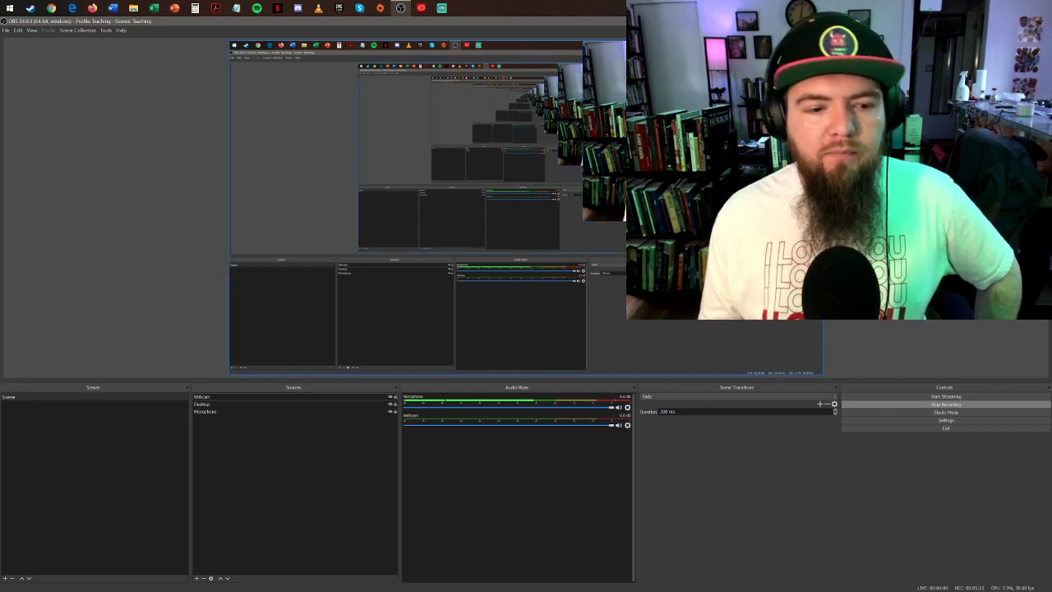
# - Lock the Webcam source so it cannot be moved in the preview
pyautogui.click(717, 135)
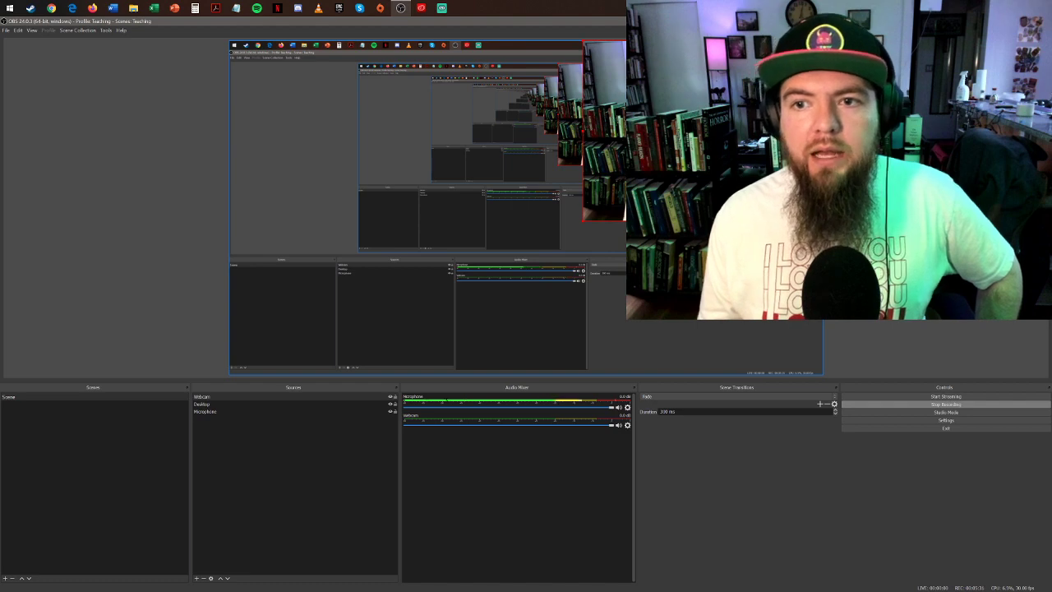
pyautogui.moveTo(716, 136); pyautogui.dragTo(866, 29)
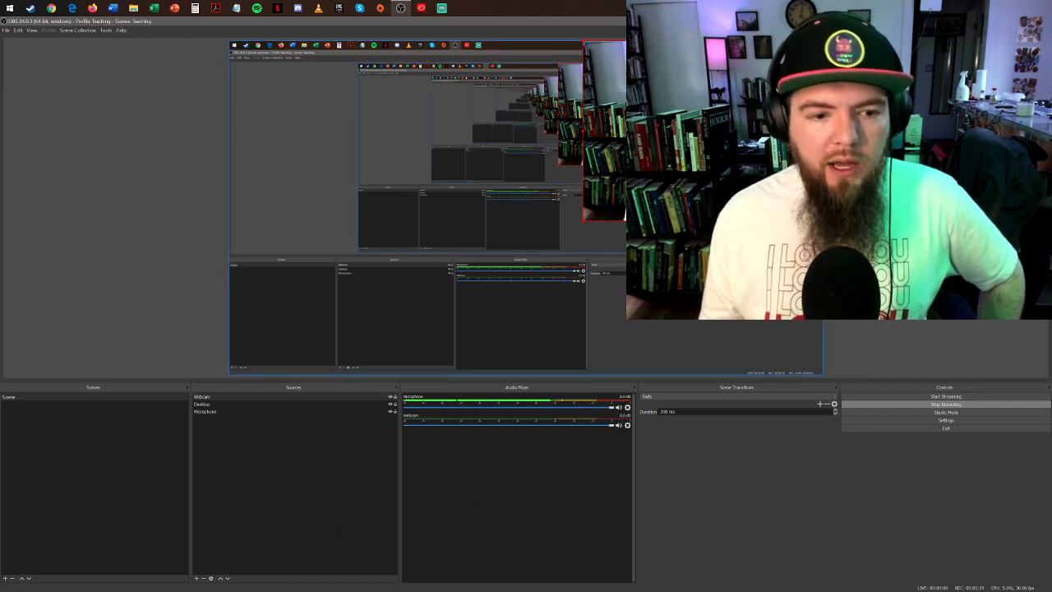
pyautogui.click(386, 408)
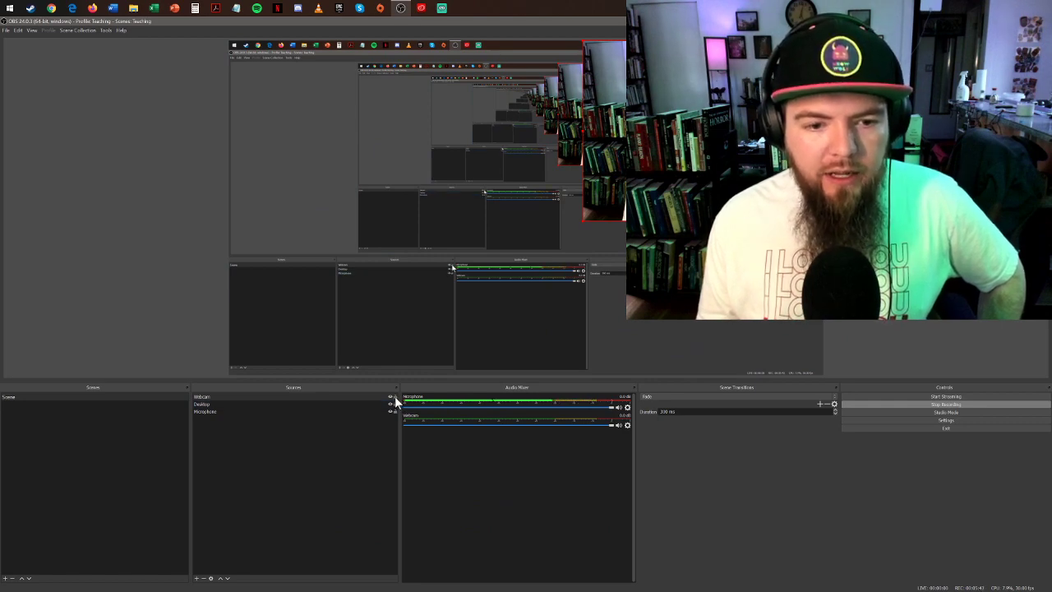
pyautogui.click(395, 397)
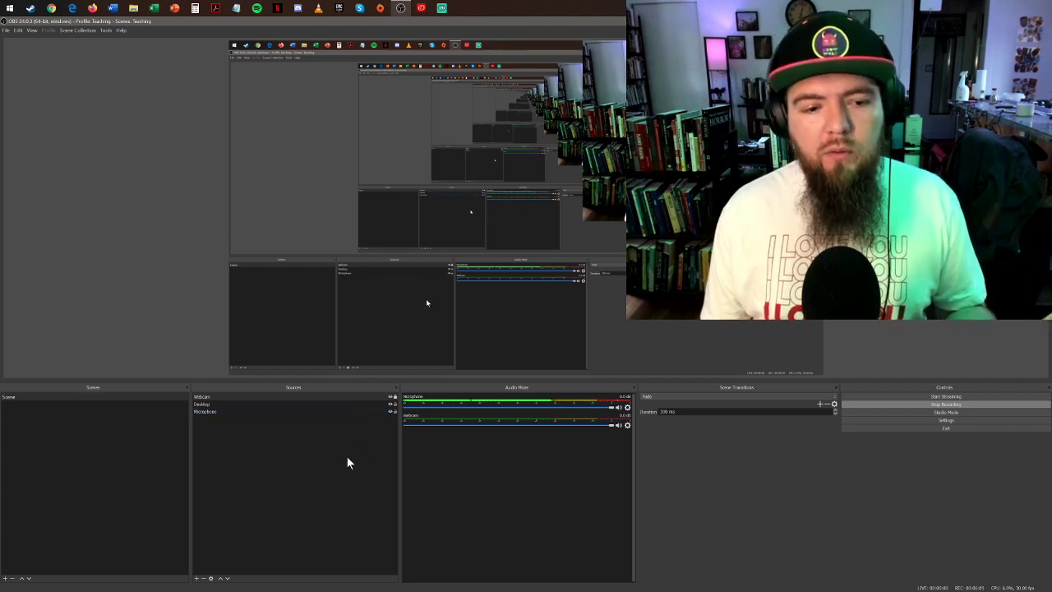
# - Snap the OBS window to the right half of the screen and hide the desktop icons
pyautogui.click(226, 405)
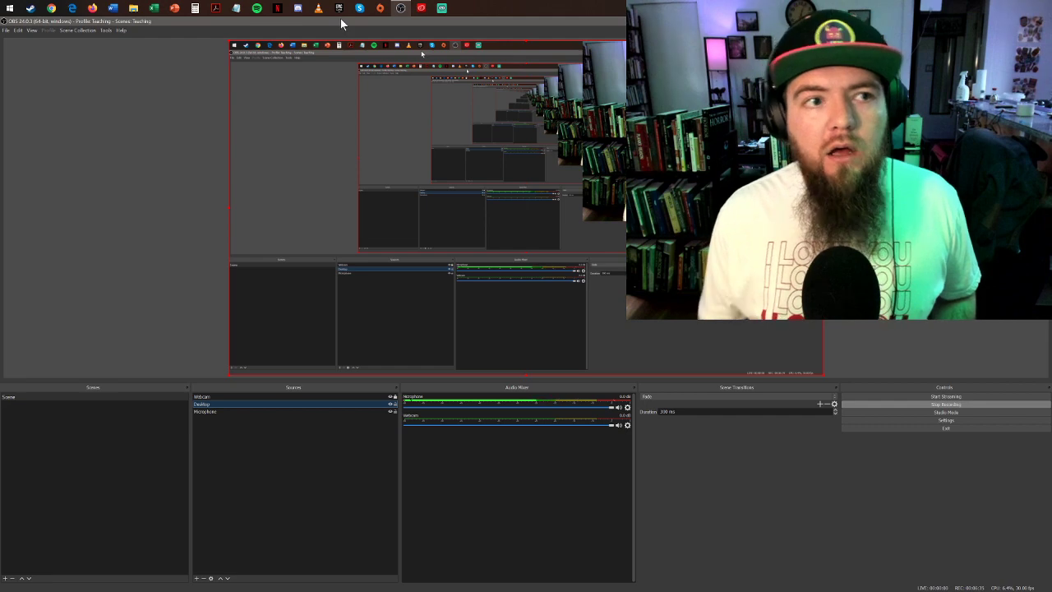
pyautogui.press('super+Right')
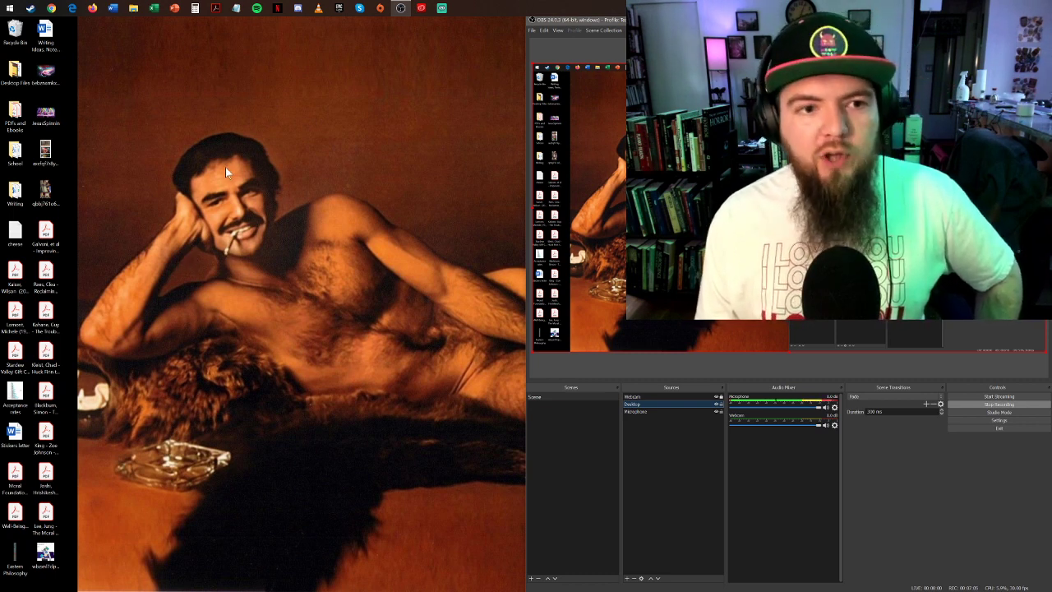
pyautogui.rightClick(156, 125)
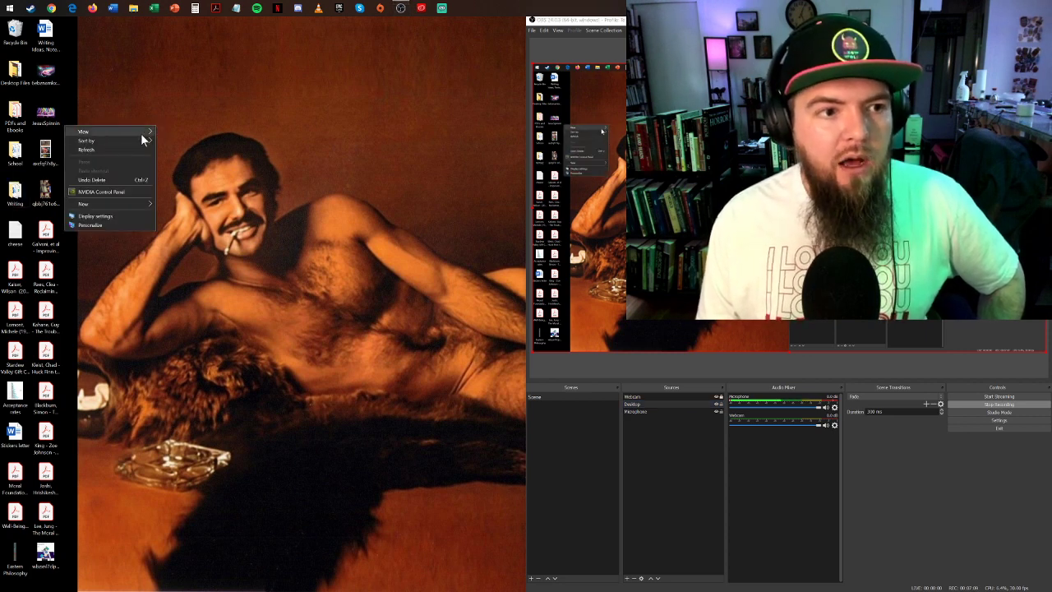
pyautogui.moveTo(139, 131)
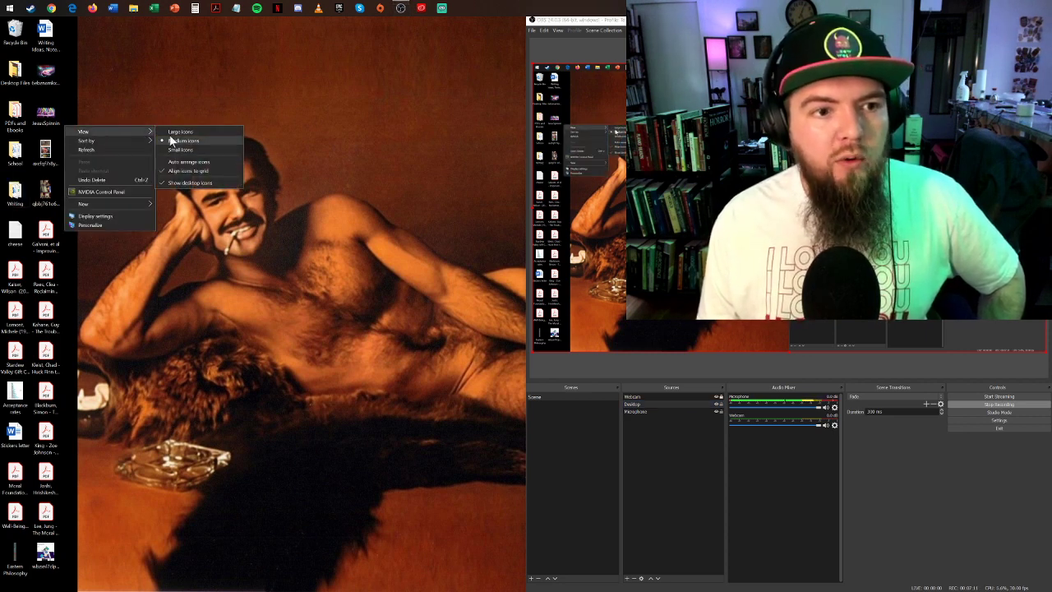
pyautogui.click(189, 183)
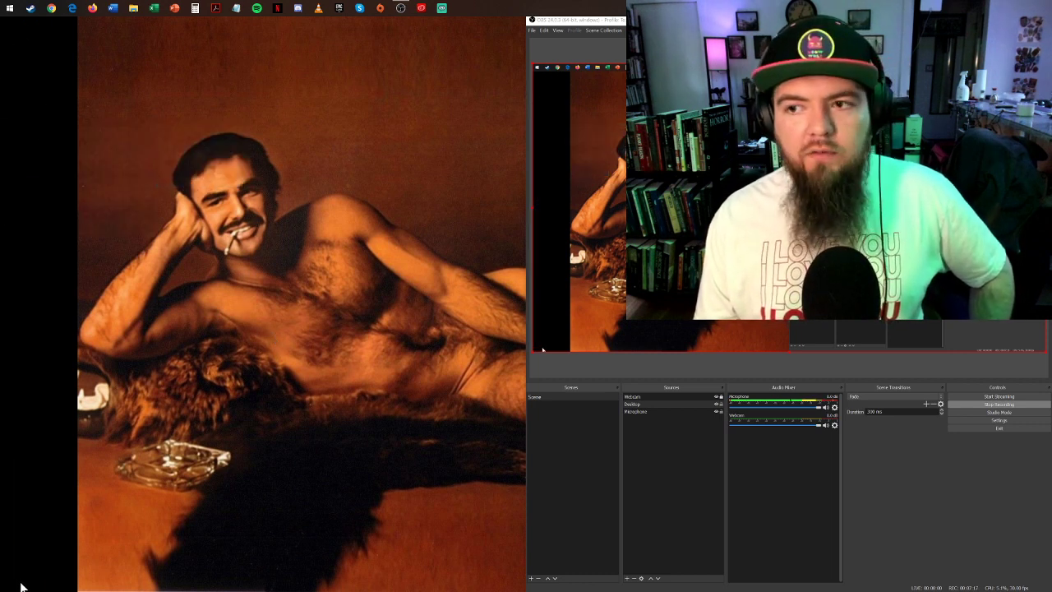
# - Set the beach runner picture as the desktop background and close the personalization settings
pyautogui.rightClick(208, 292)
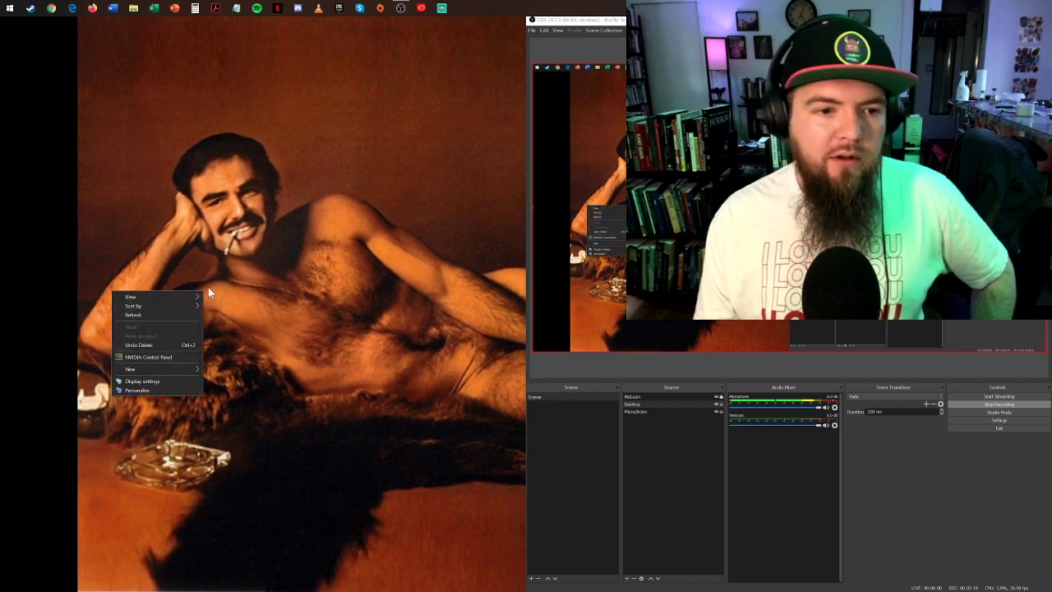
pyautogui.click(176, 387)
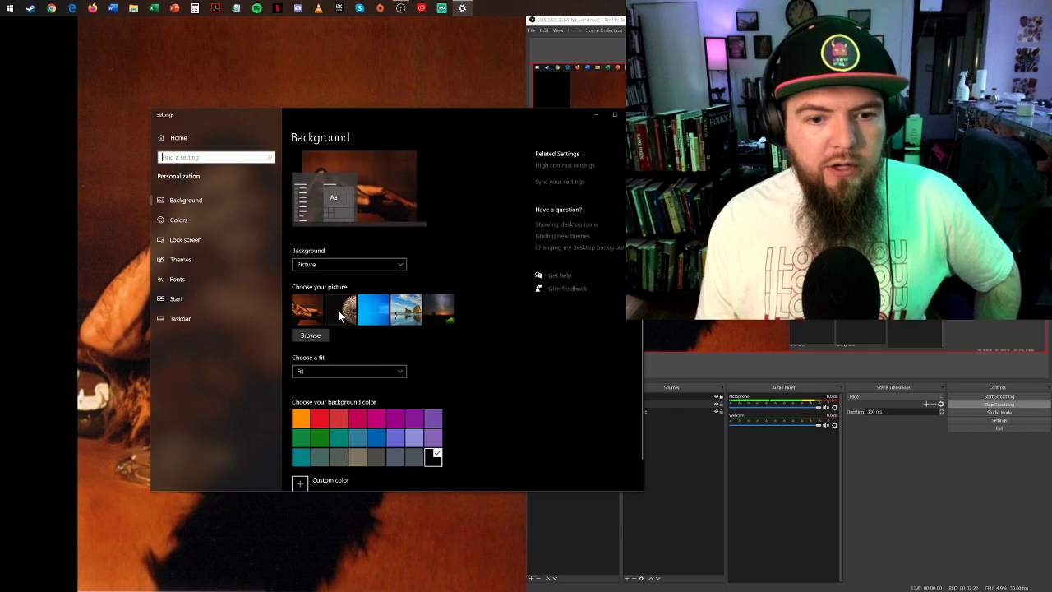
pyautogui.click(415, 318)
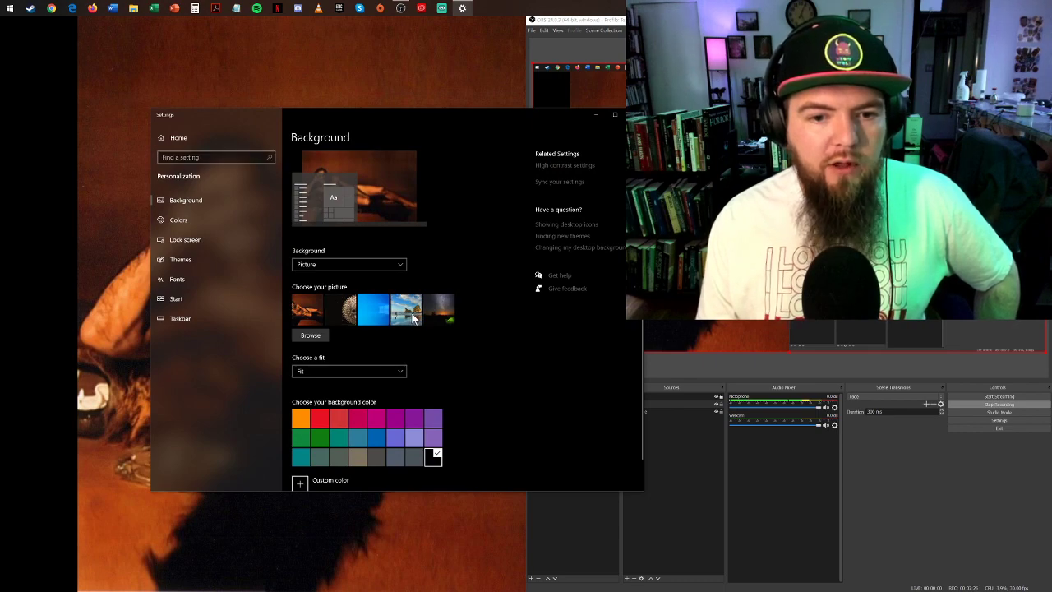
pyautogui.hotkey('alt', 'F4')
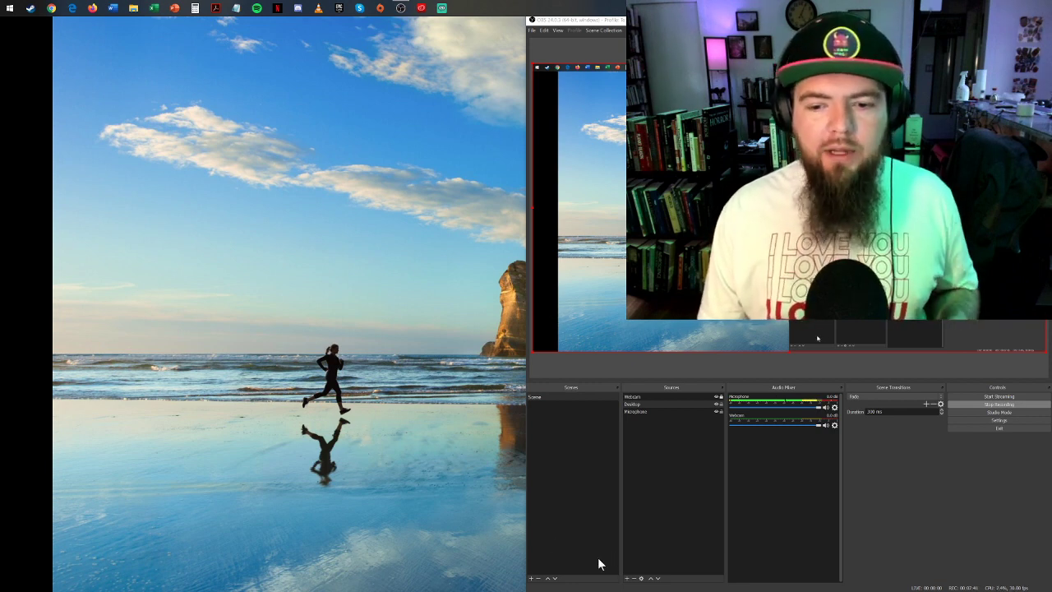
# - Open Microsoft Word and snap its window to the left half of the screen, beside OBS
pyautogui.click(631, 403)
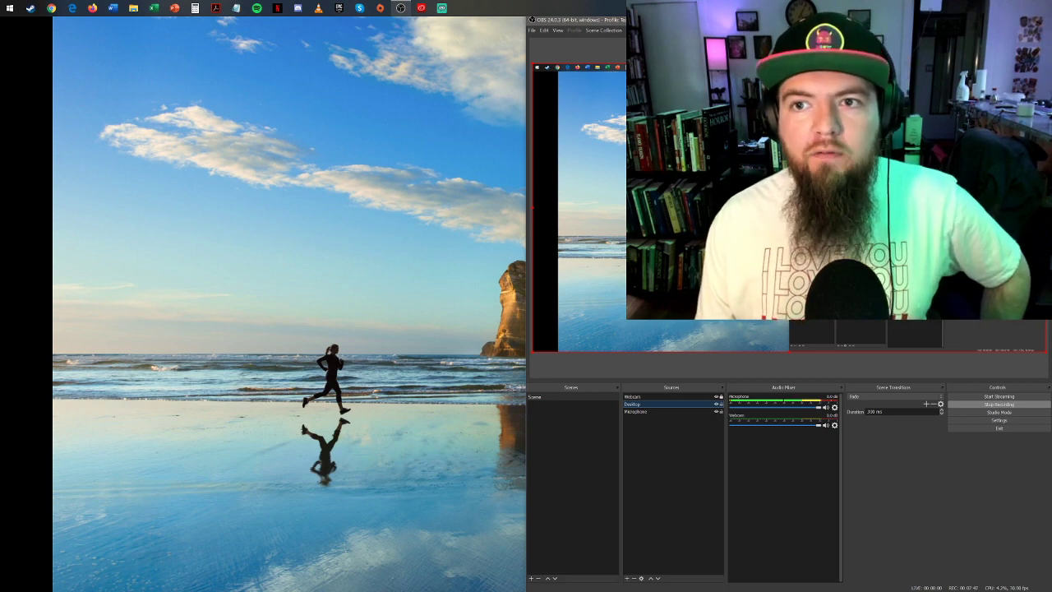
pyautogui.moveTo(690, 23); pyautogui.dragTo(1051, 49)
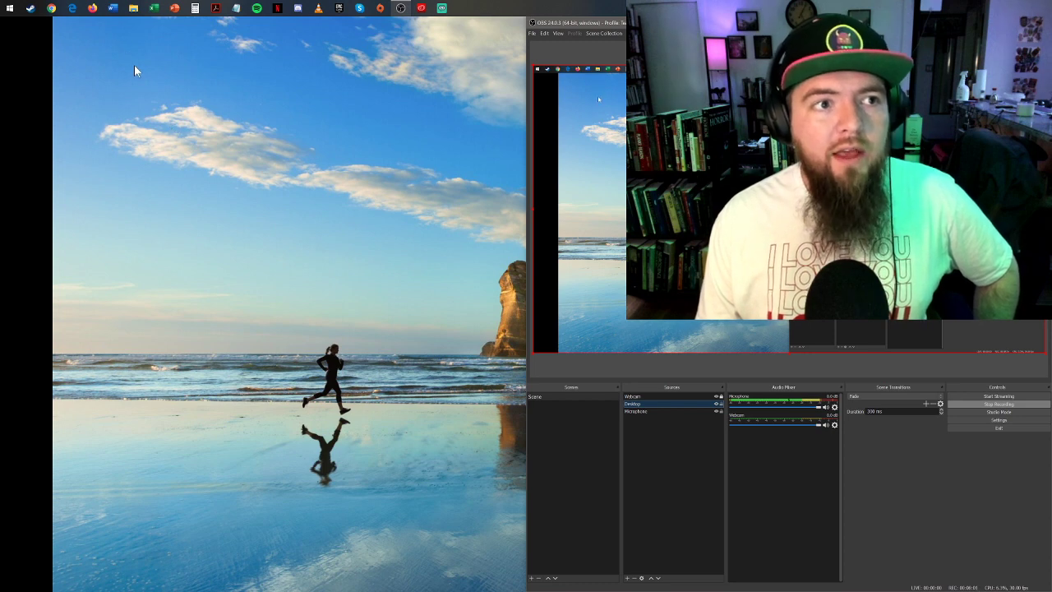
pyautogui.click(112, 8)
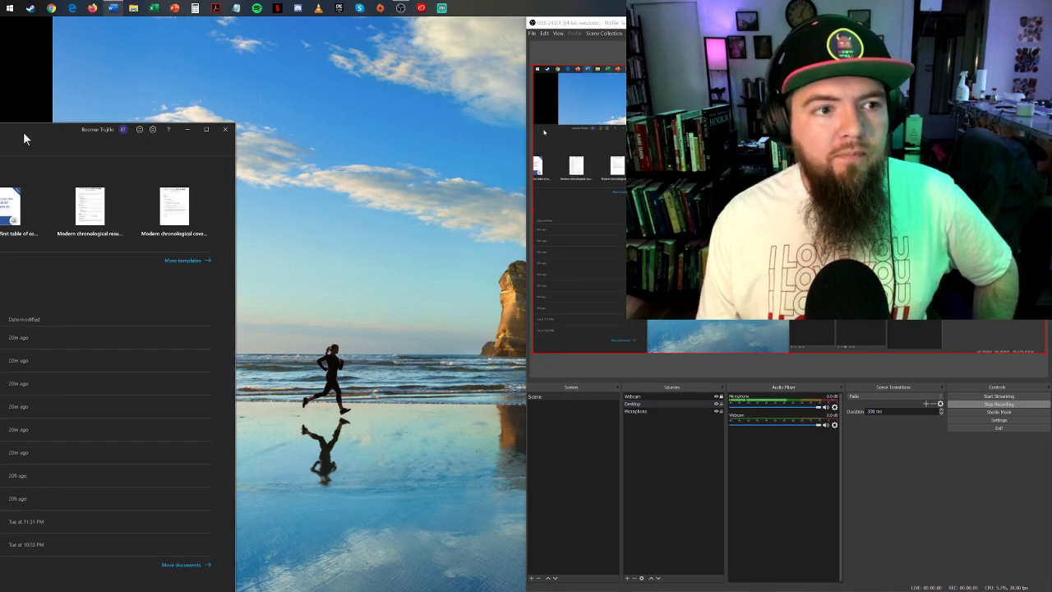
pyautogui.moveTo(23, 131); pyautogui.dragTo(1, 186)
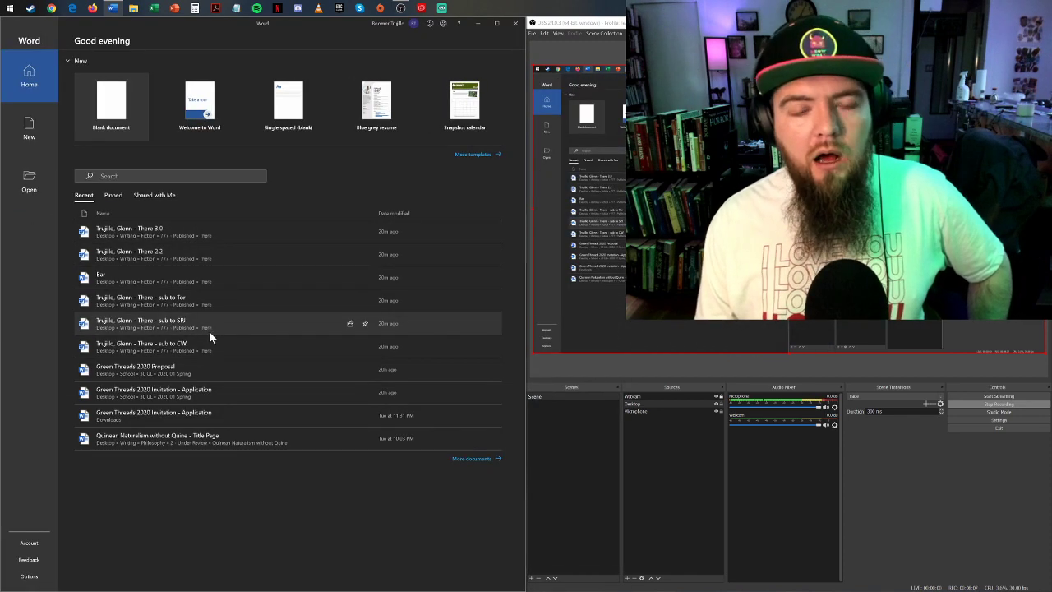
# - Create a blank document and set its font size to 20
pyautogui.click(94, 110)
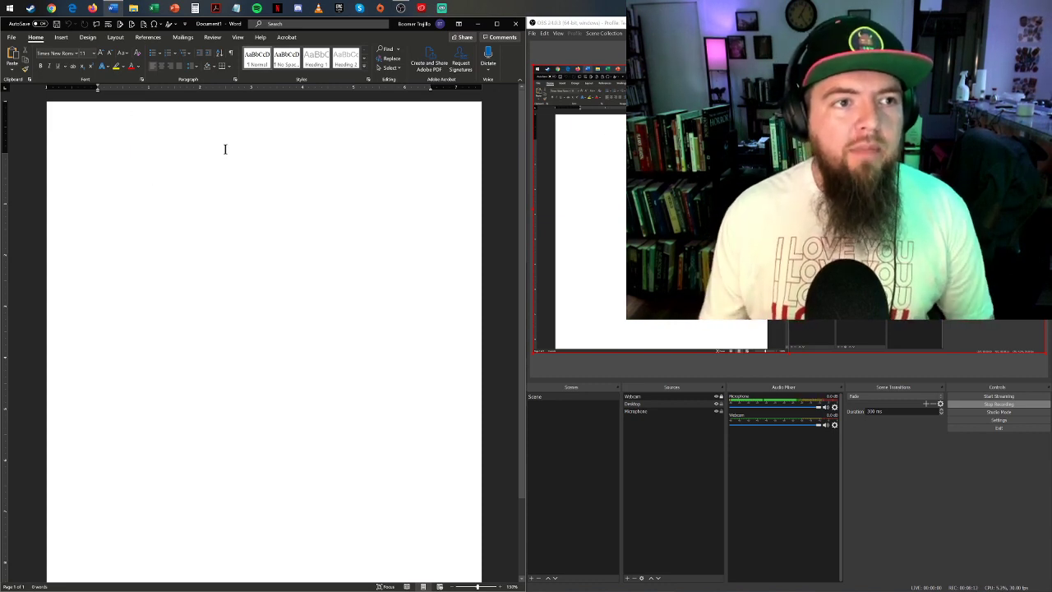
pyautogui.click(94, 52)
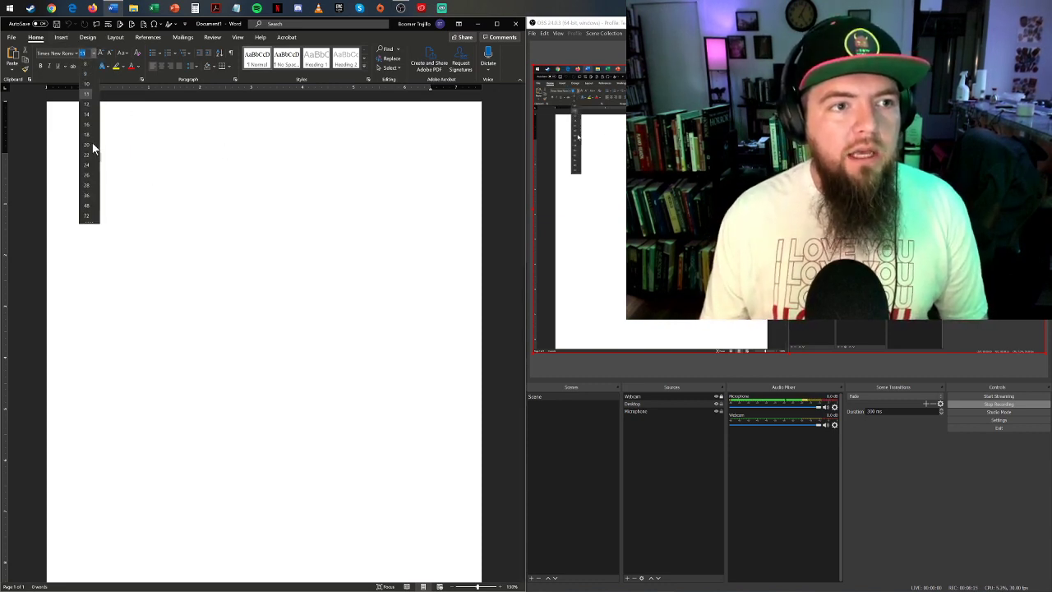
pyautogui.click(89, 146)
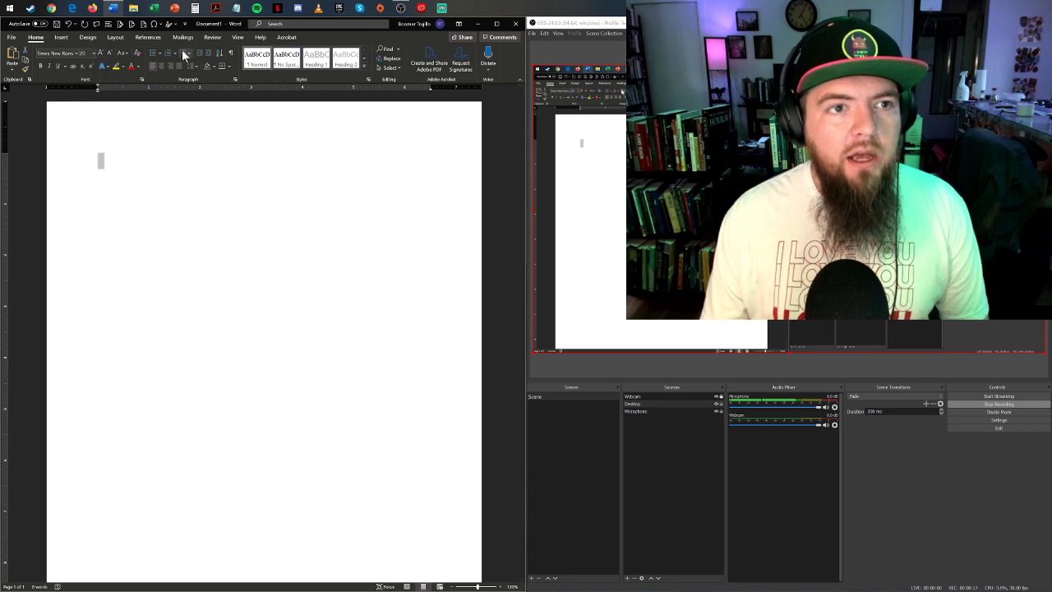
# - Start a numbered list in the document with "Type notes here" as its first item
pyautogui.click(183, 52)
pyautogui.click(194, 106)
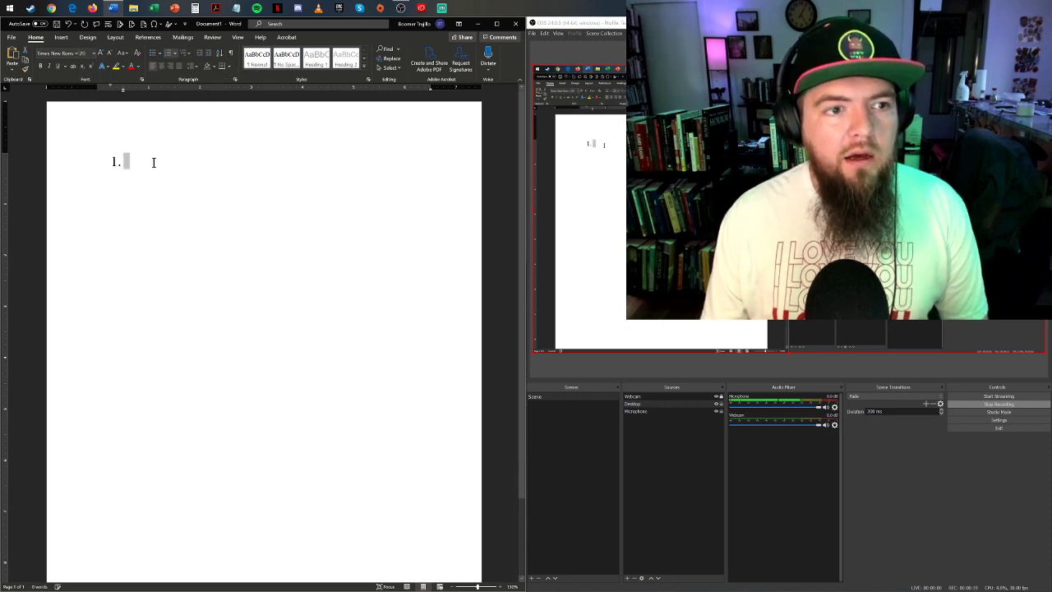
pyautogui.write('T')
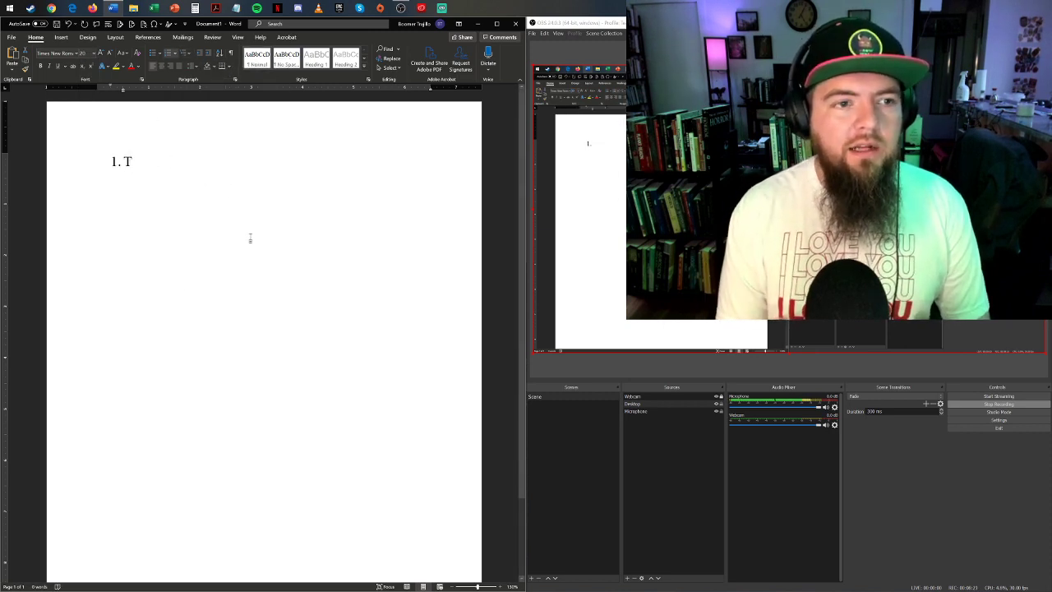
pyautogui.write('ype notes here')
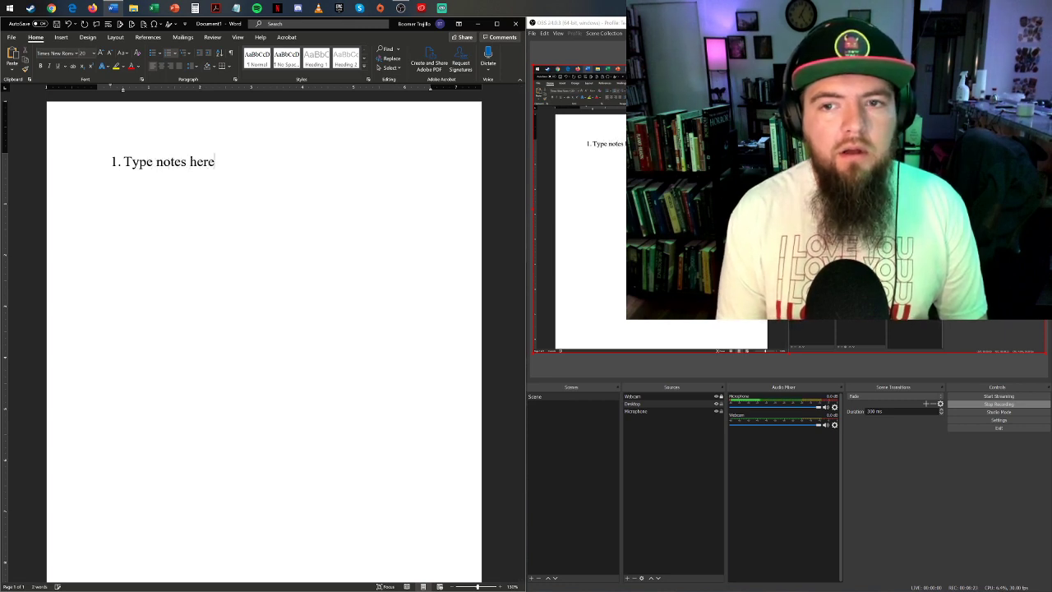
# - Set the font size of all the text to 28 and zoom in on the document
pyautogui.hotkey('ctrl', 'a')
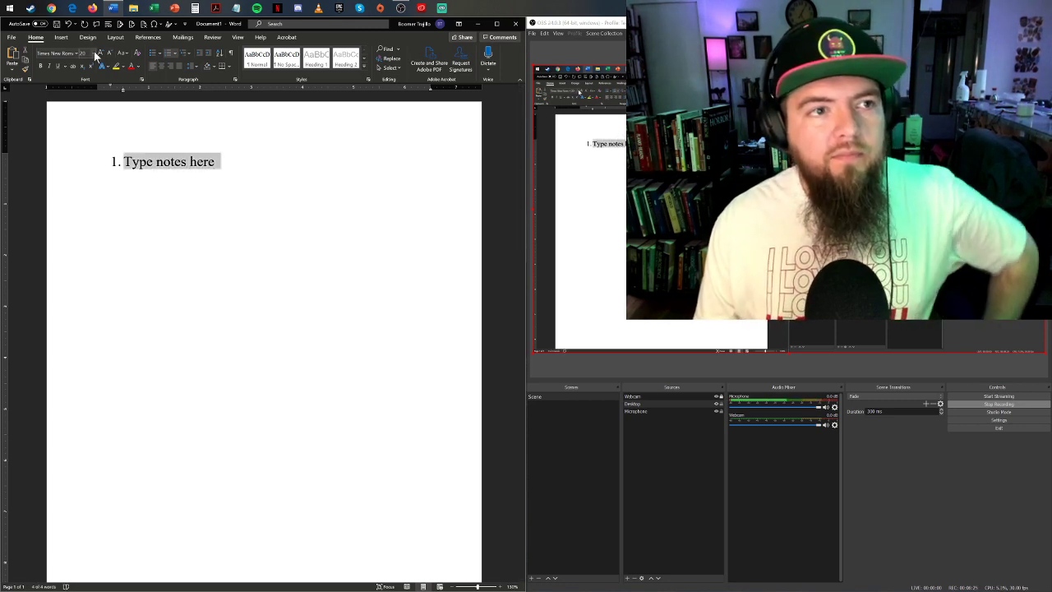
pyautogui.click(93, 53)
pyautogui.click(86, 185)
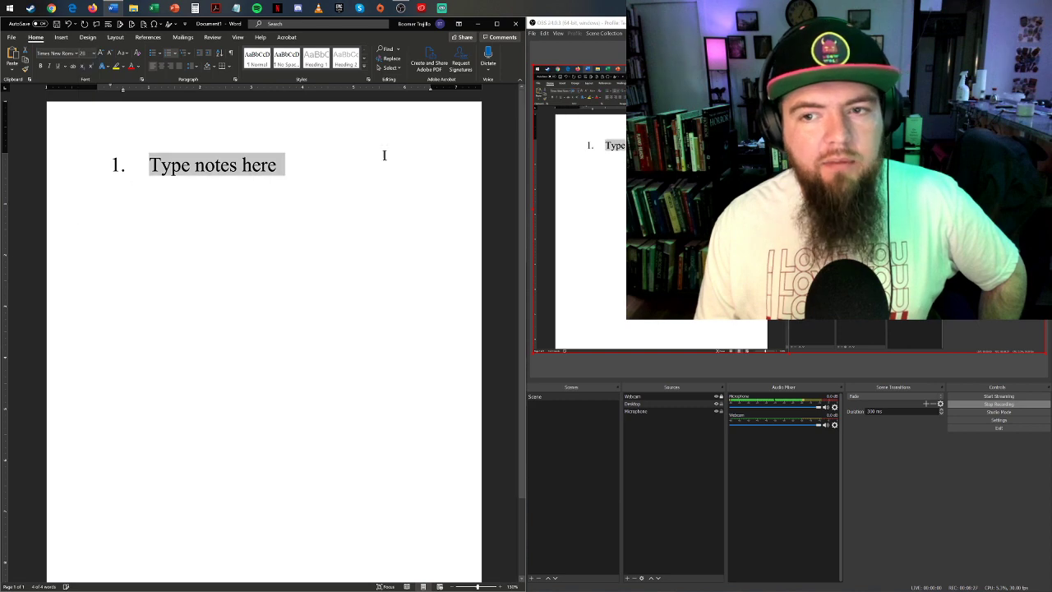
pyautogui.click(327, 153)
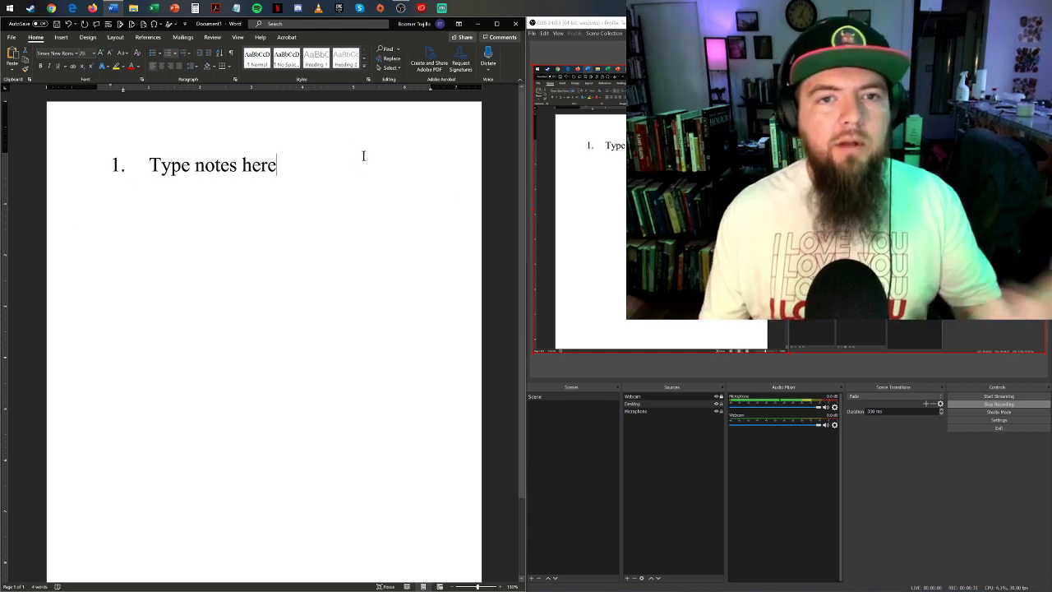
pyautogui.click(499, 586)
pyautogui.click(500, 585)
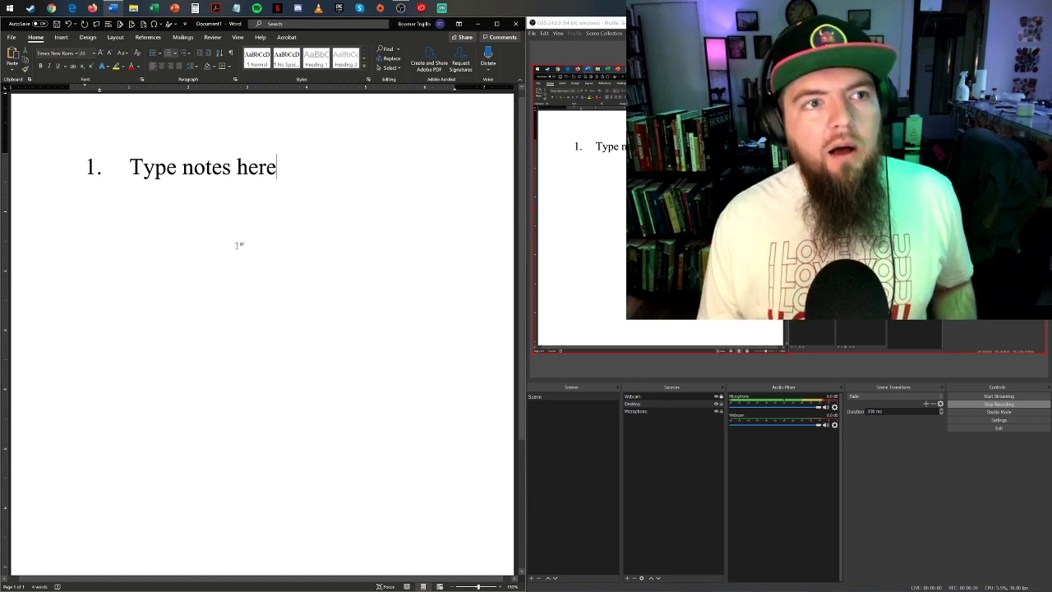
# - Switch to Firefox and check the address bar suggestions for "phil"
pyautogui.click(93, 8)
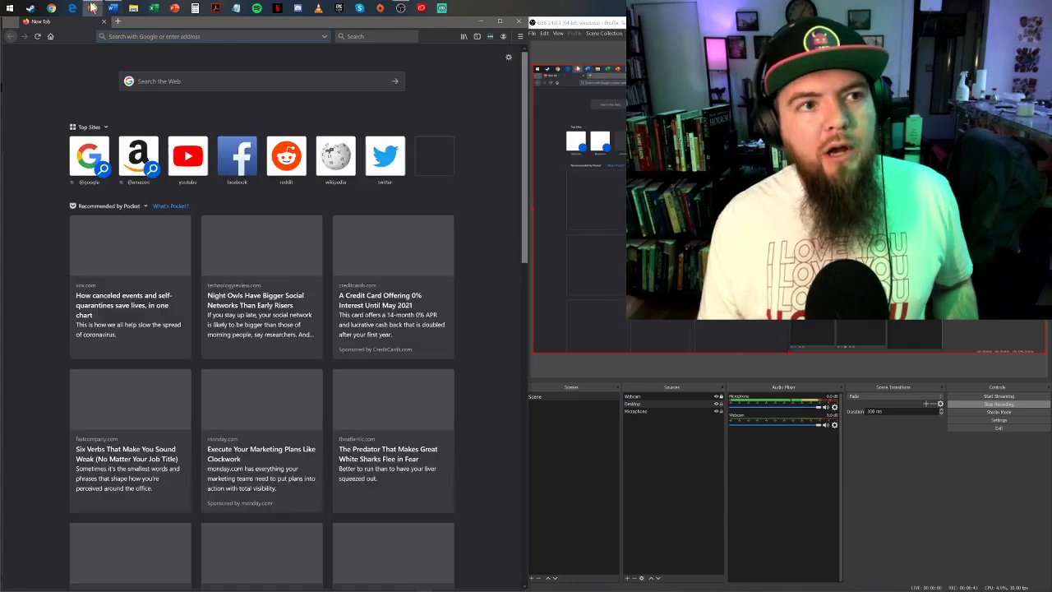
pyautogui.moveTo(94, 9)
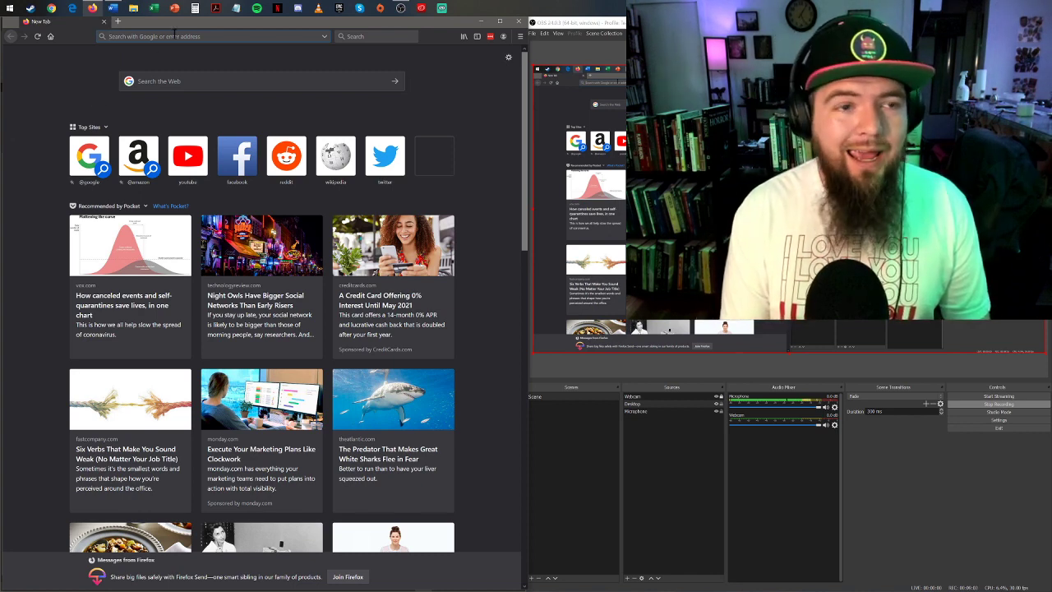
pyautogui.click(174, 35)
pyautogui.write('phil')
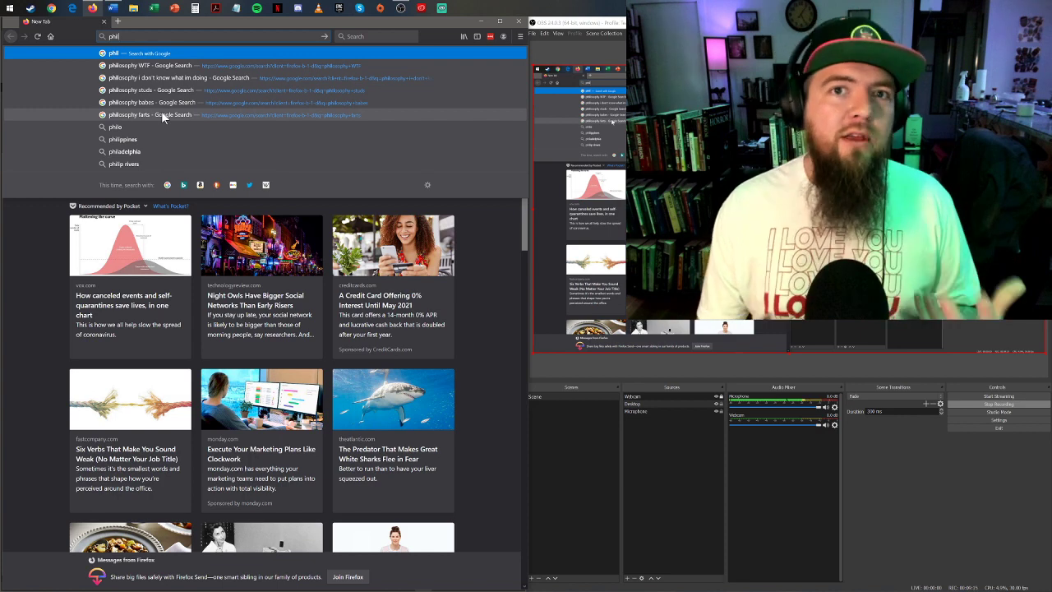
pyautogui.click(22, 302)
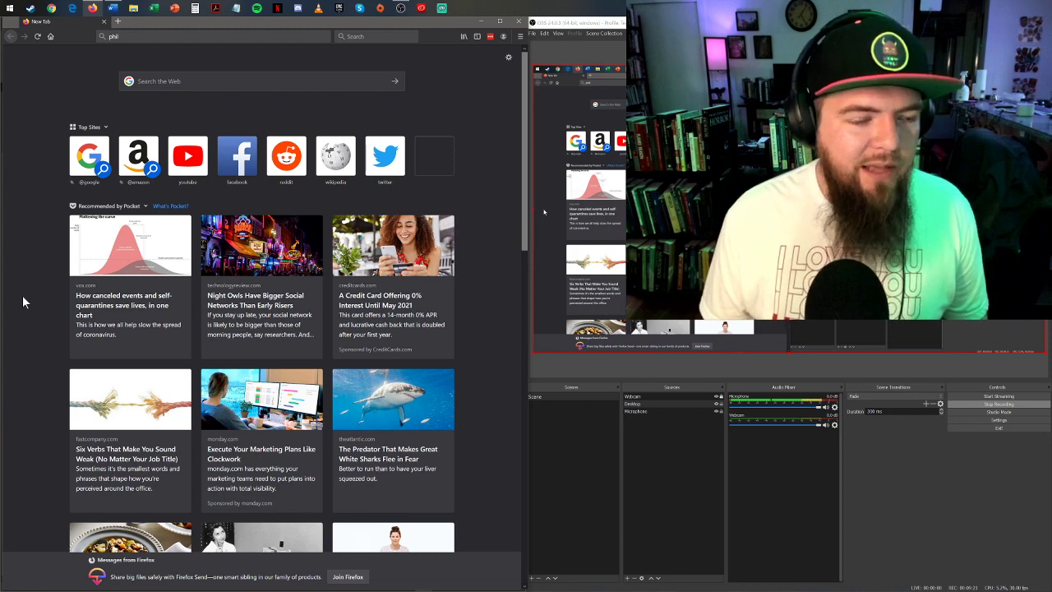
# - Review the options for clearing all browsing history, cancel without clearing anything, and minimize Firefox
pyautogui.hotkey('ctrl', 'shift', 'Delete')
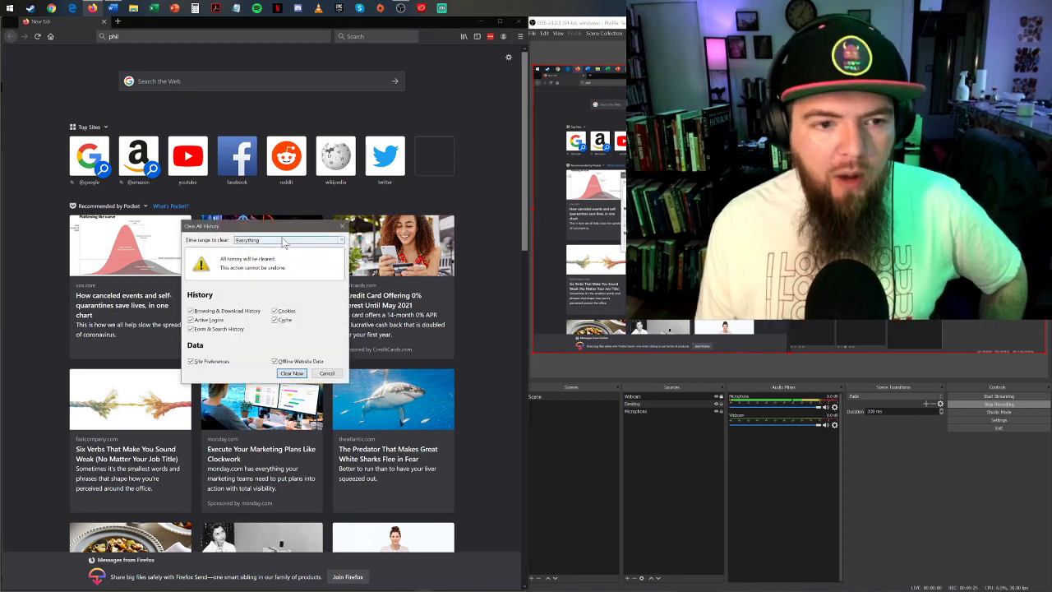
pyautogui.click(280, 243)
pyautogui.click(281, 244)
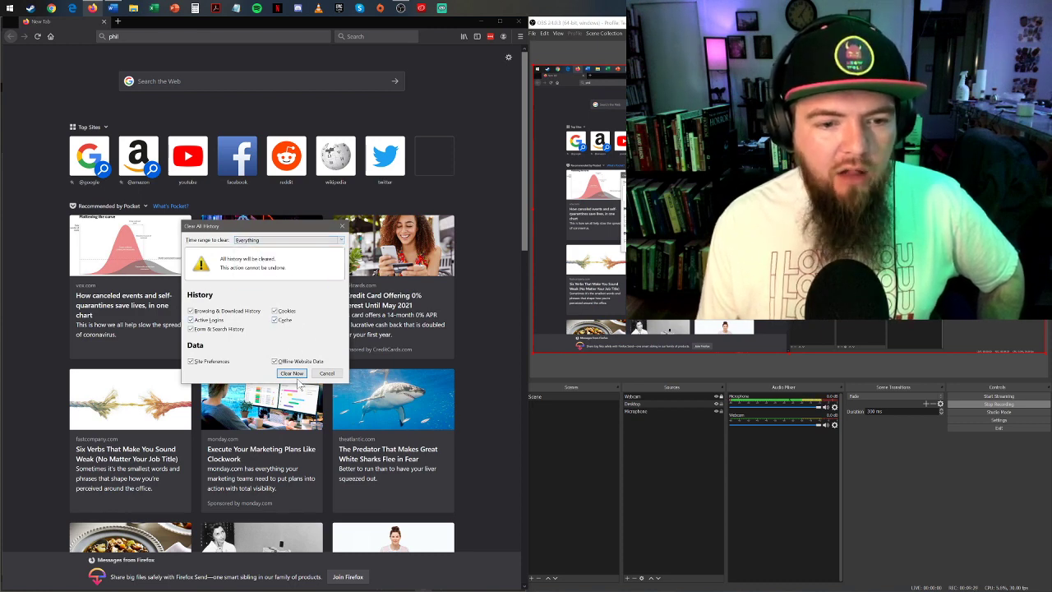
pyautogui.click(327, 374)
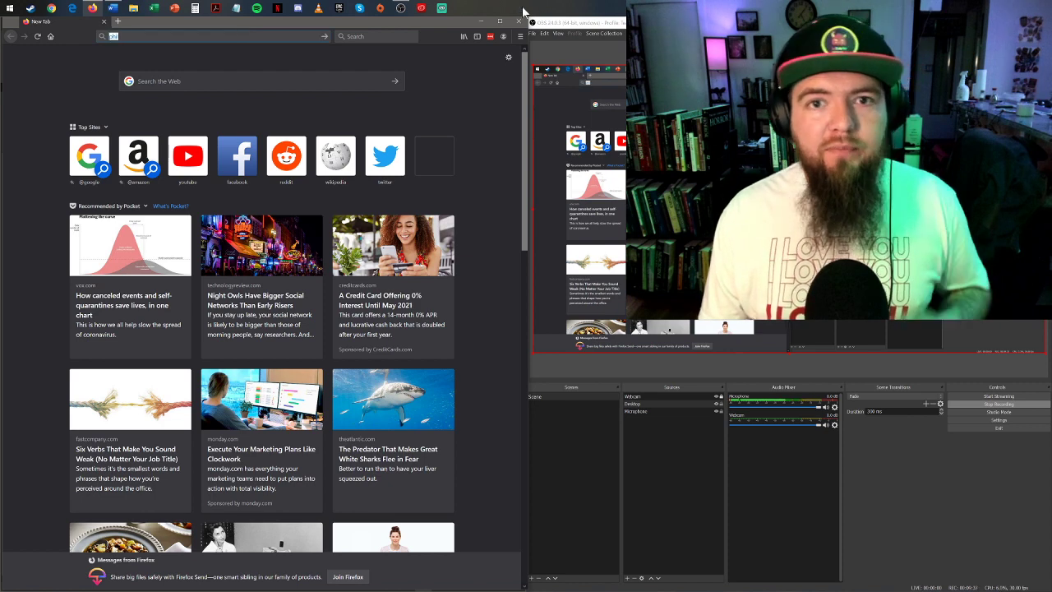
pyautogui.click(480, 22)
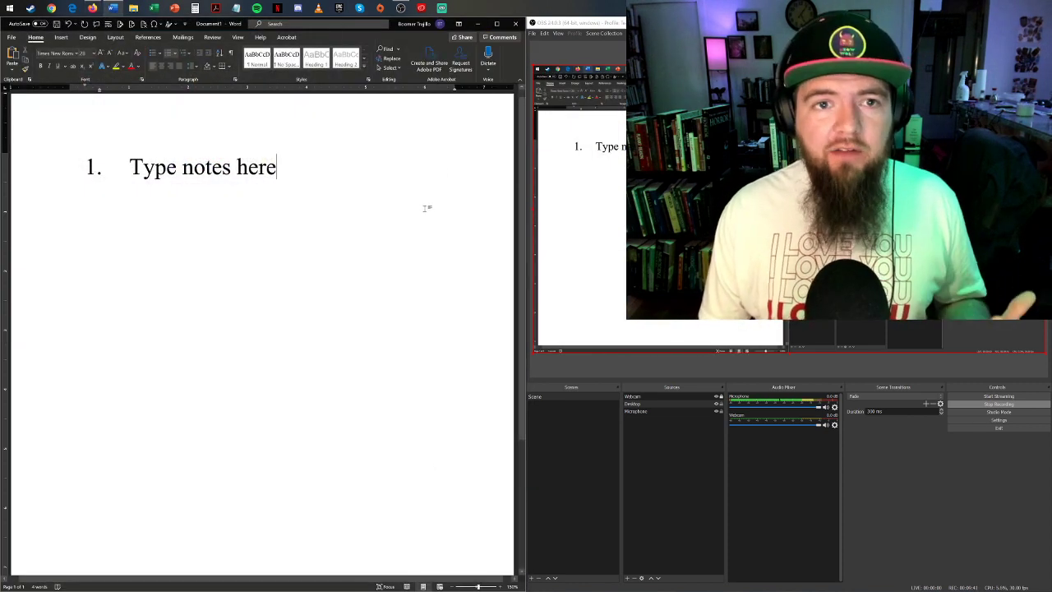
pyautogui.click(660, 471)
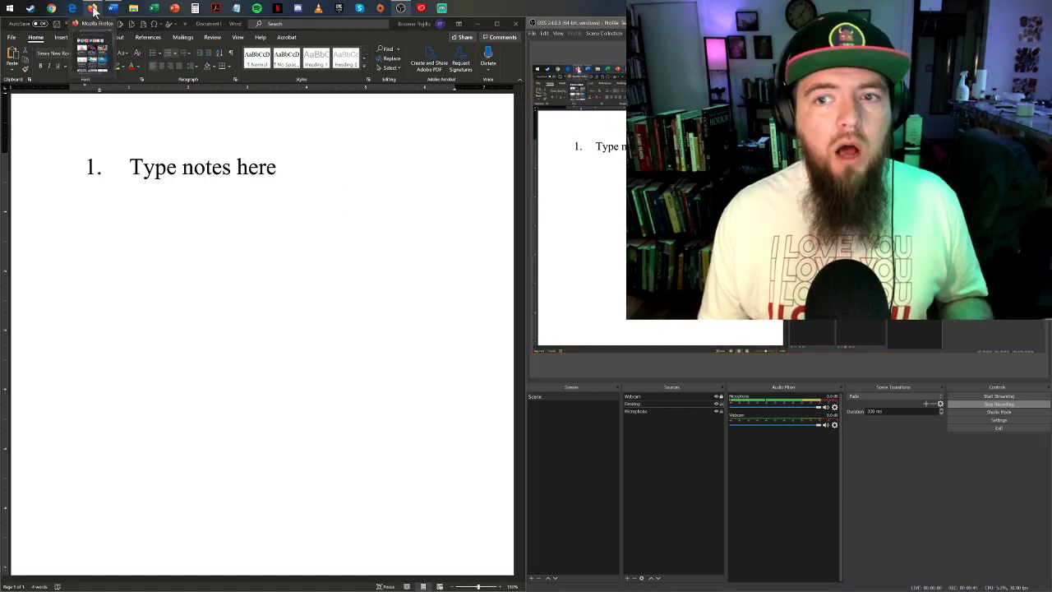
# - Return to Firefox and recheck the address bar suggestions by entering "phil" again
pyautogui.click(93, 9)
pyautogui.click(168, 36)
pyautogui.write('phi')
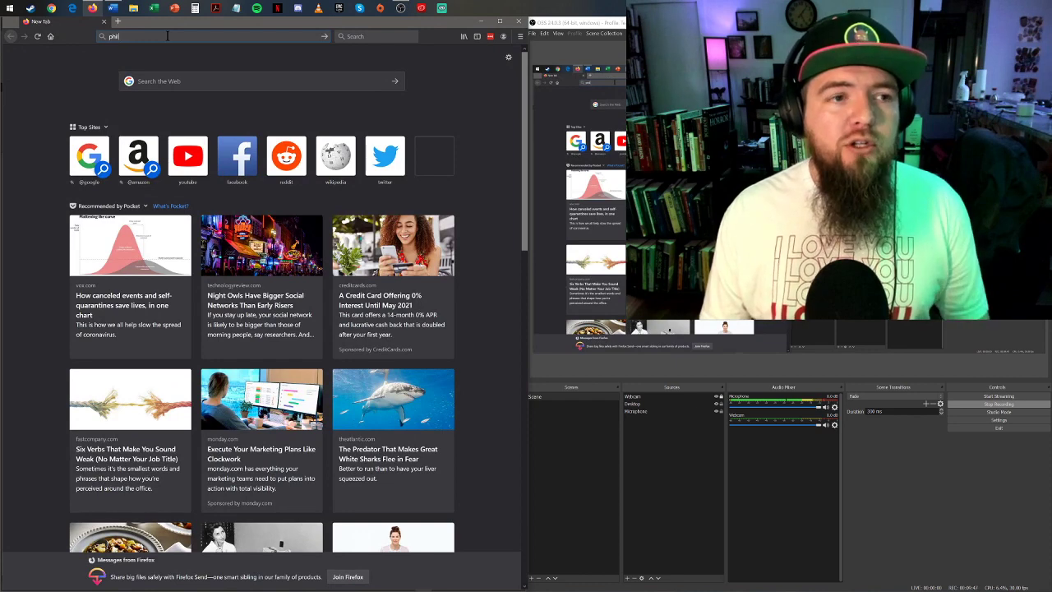
pyautogui.write('l')
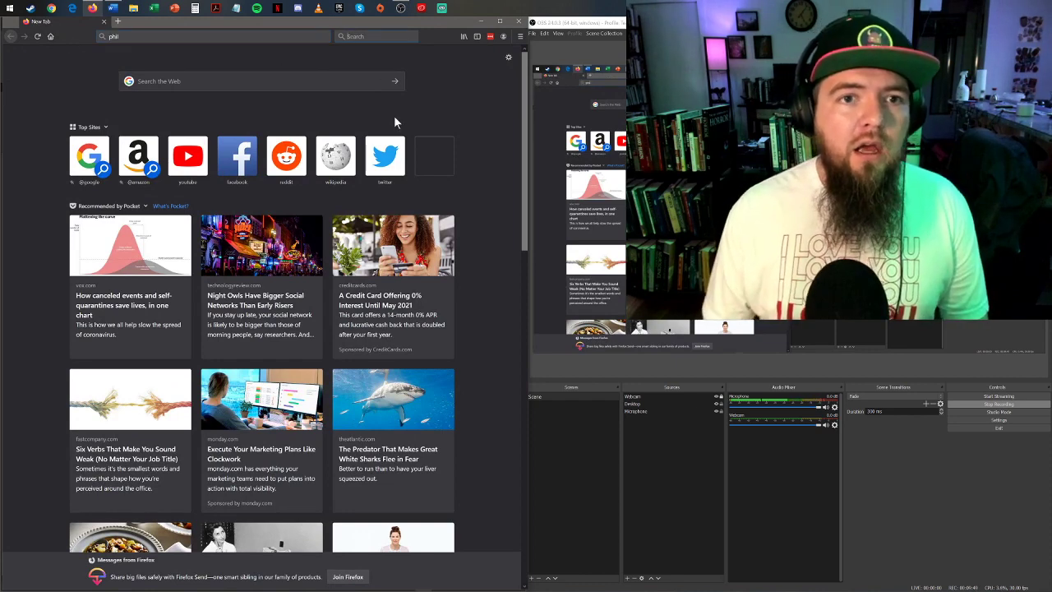
# - Search Google for "diogenes of sinope" using the browser's search suggestions
pyautogui.hotkey('ctrl', 'k')
pyautogui.write('diogen')
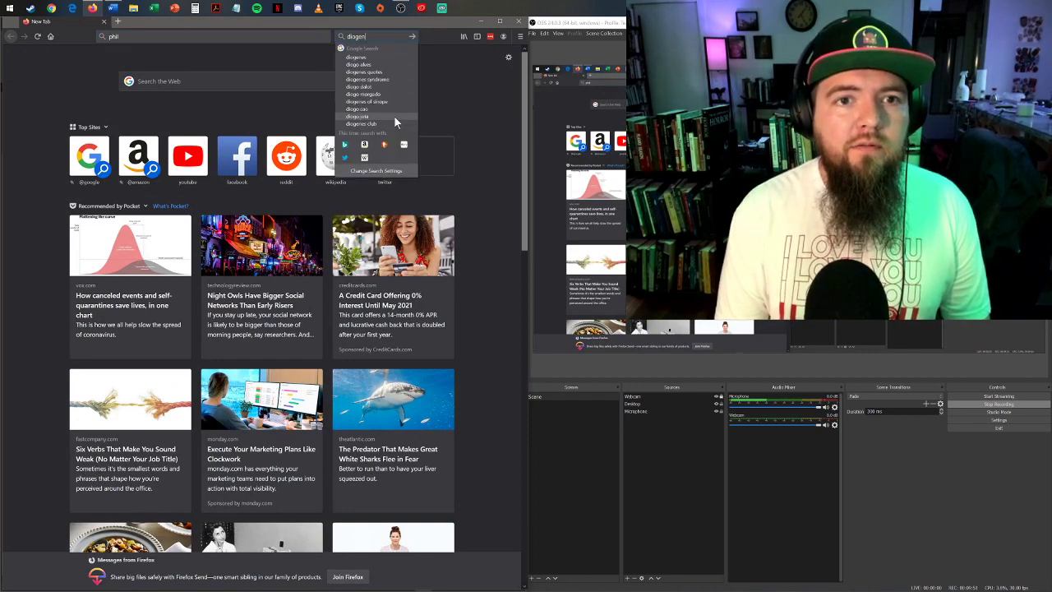
pyautogui.write('es')
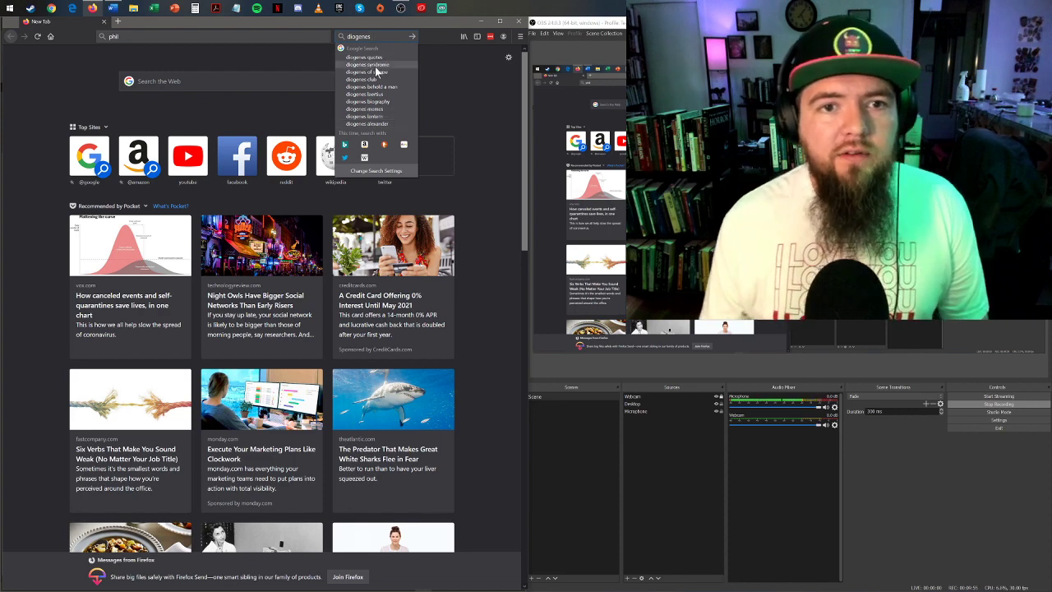
pyautogui.click(372, 72)
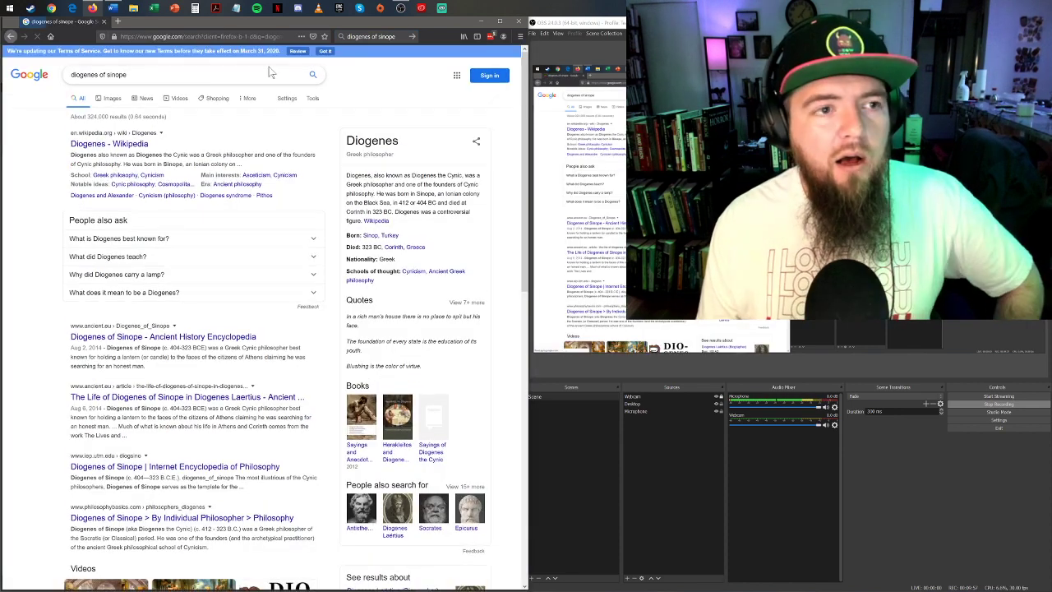
# - Show the image results for the search and filter them to the Large size
pyautogui.click(112, 99)
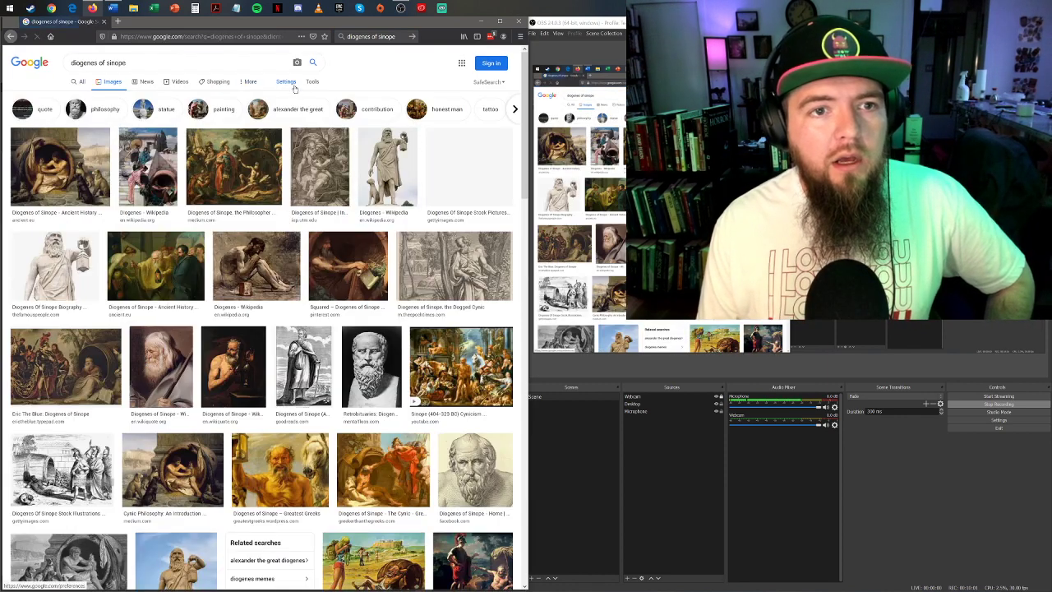
pyautogui.click(312, 83)
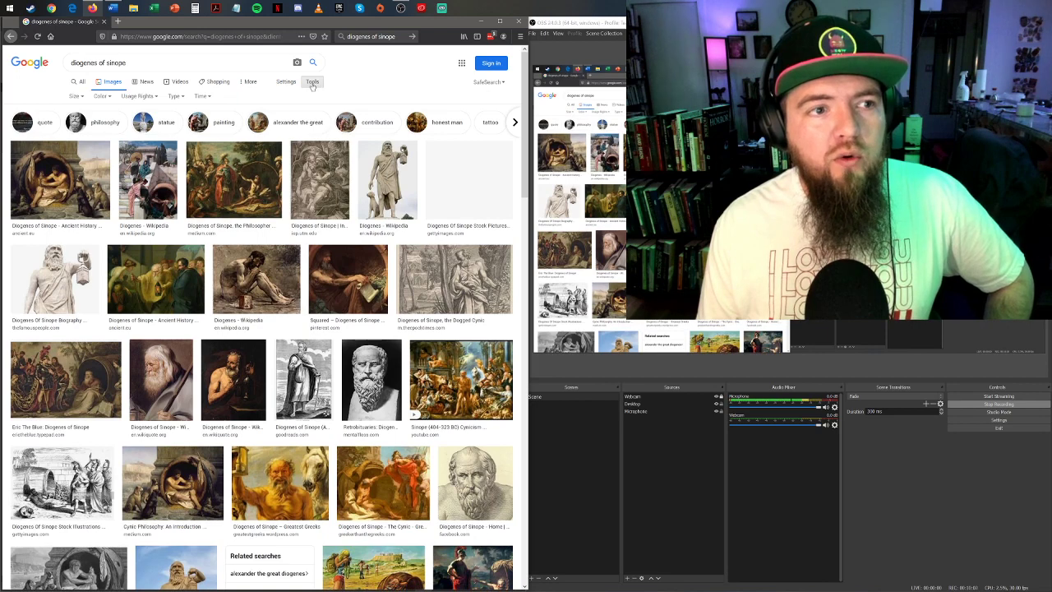
pyautogui.click(74, 96)
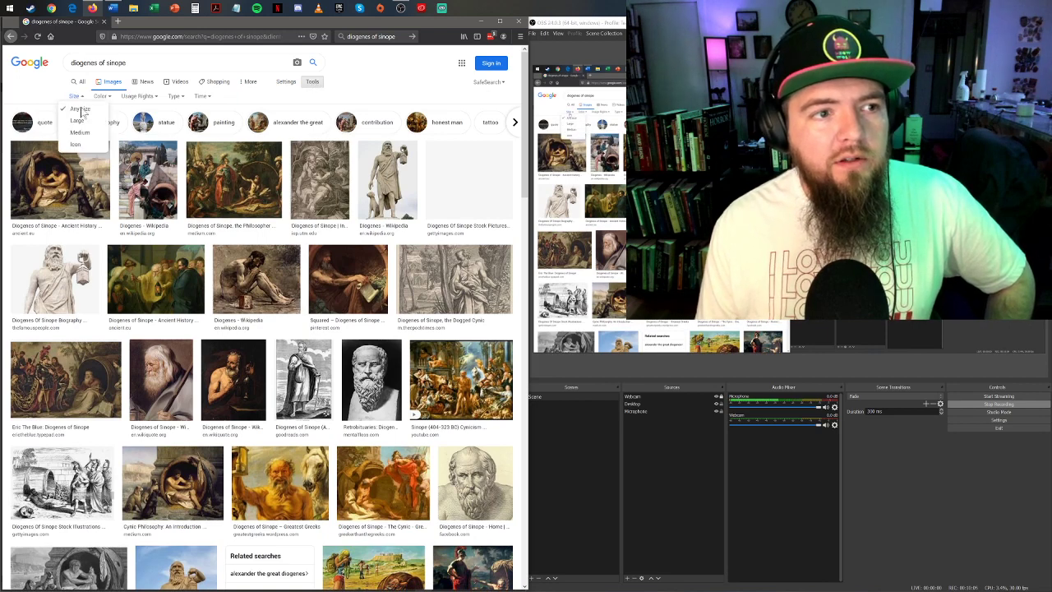
pyautogui.click(76, 120)
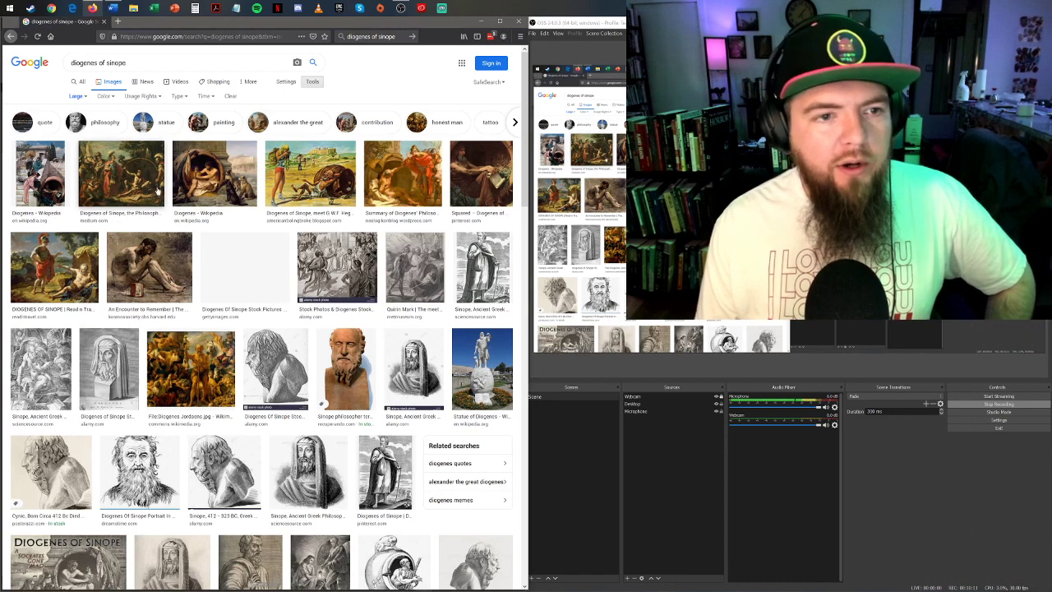
# - Open the Wikipedia article behind the painting of Diogenes in his tub and enlarge that painting there
pyautogui.click(227, 180)
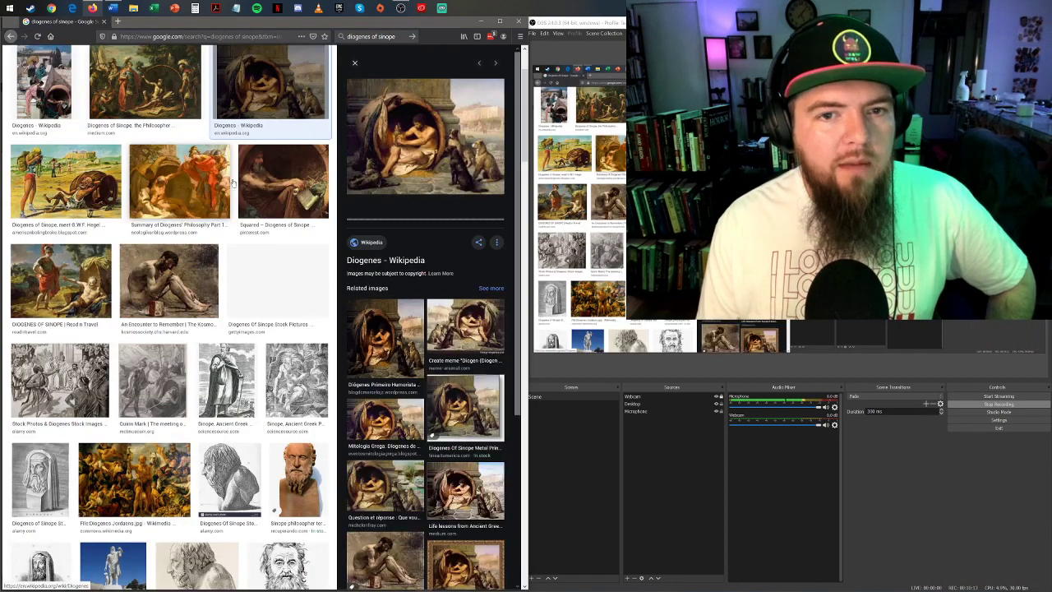
pyautogui.click(403, 145)
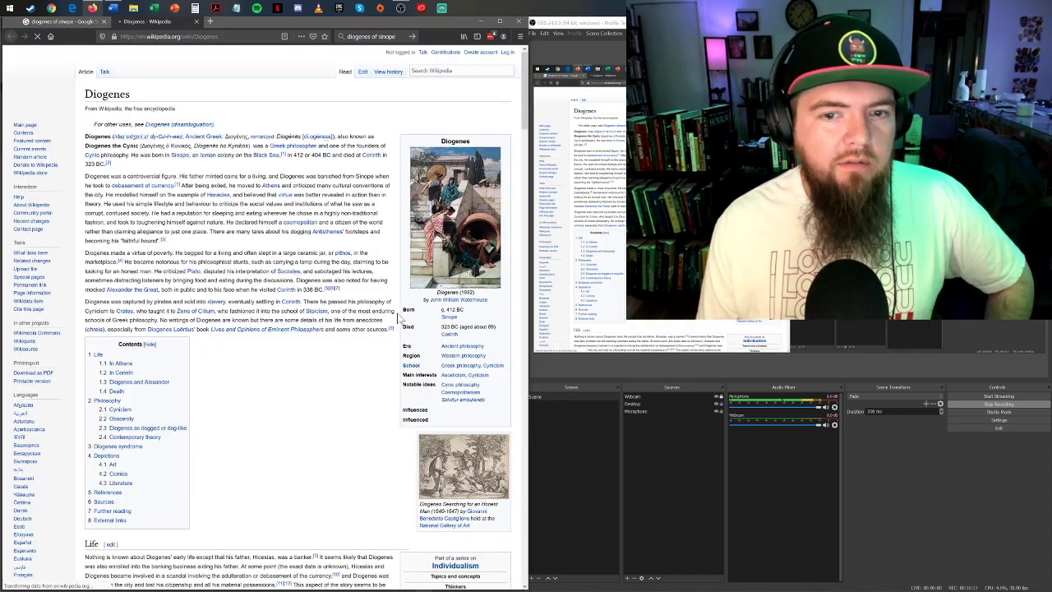
pyautogui.scroll(-3, 394, 320)
pyautogui.scroll(-5, 395, 321)
pyautogui.click(441, 411)
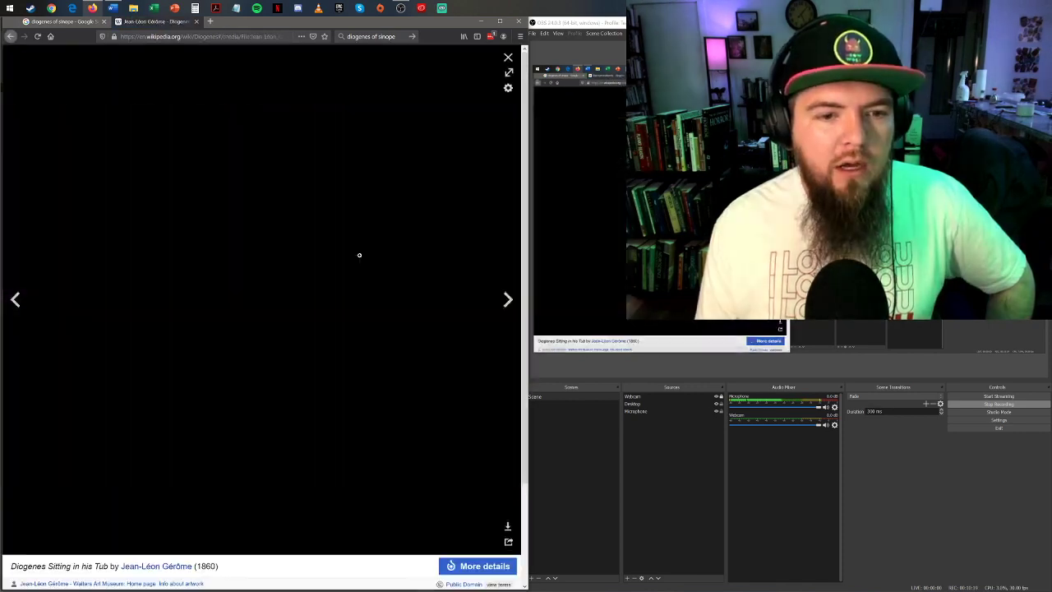
# - Save the enlarged Diogenes painting to the Desktop under its suggested file name and minimize Firefox
pyautogui.rightClick(326, 236)
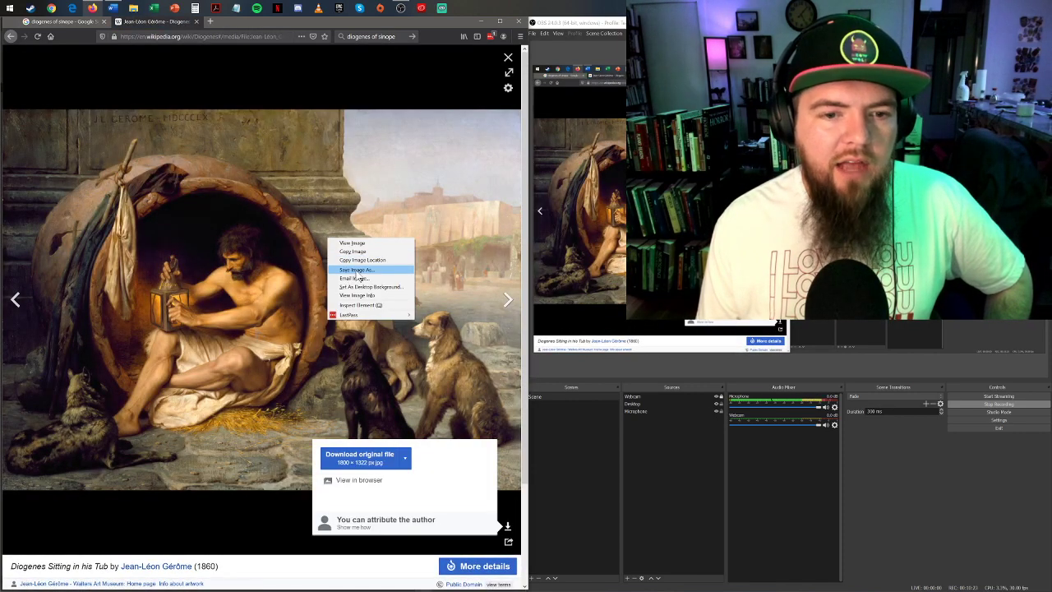
pyautogui.click(356, 271)
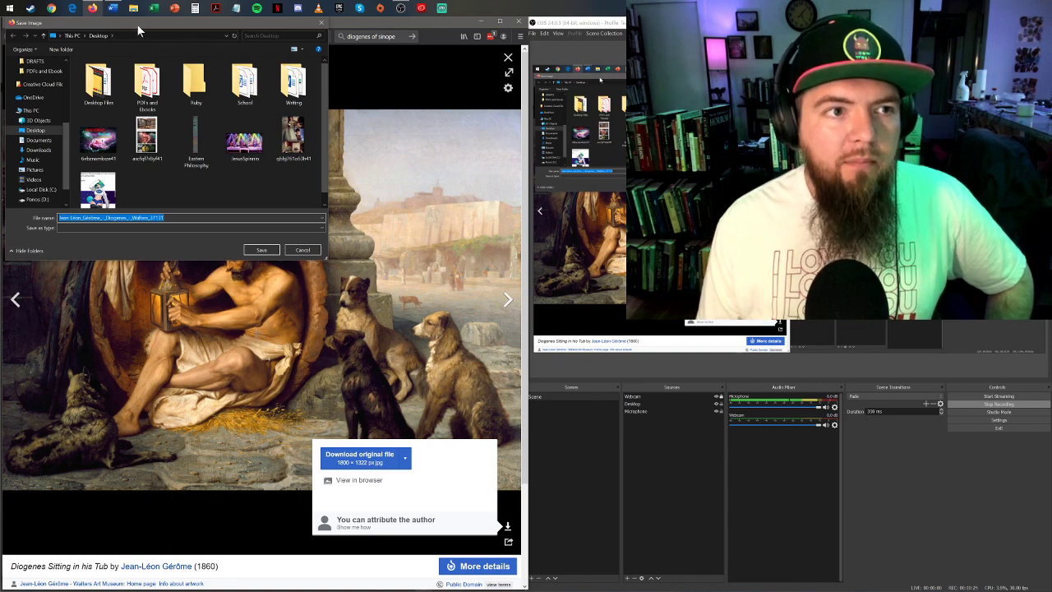
pyautogui.moveTo(137, 23); pyautogui.dragTo(199, 37)
pyautogui.click(313, 261)
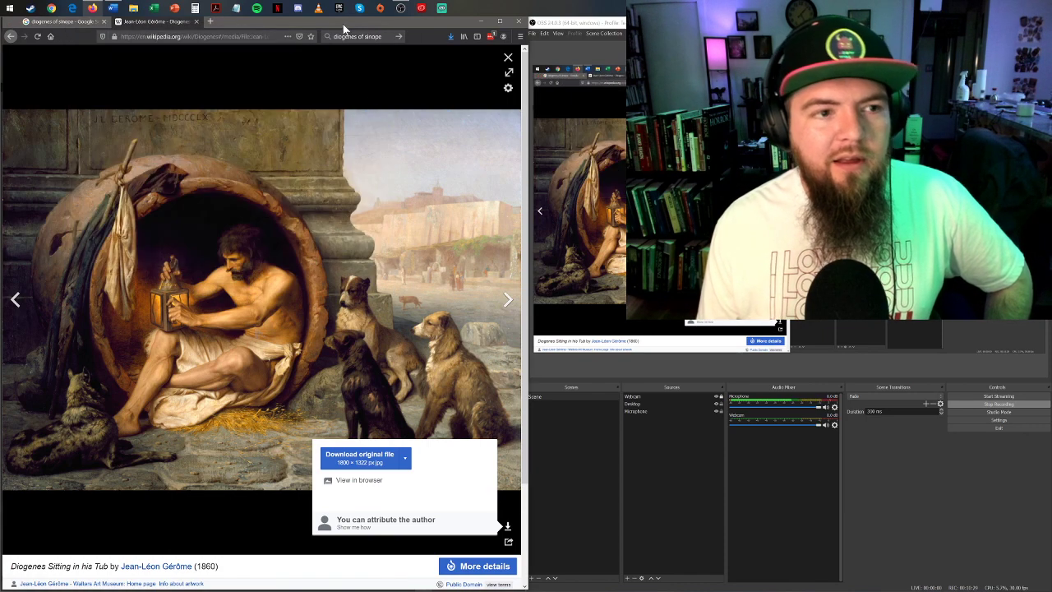
pyautogui.click(481, 25)
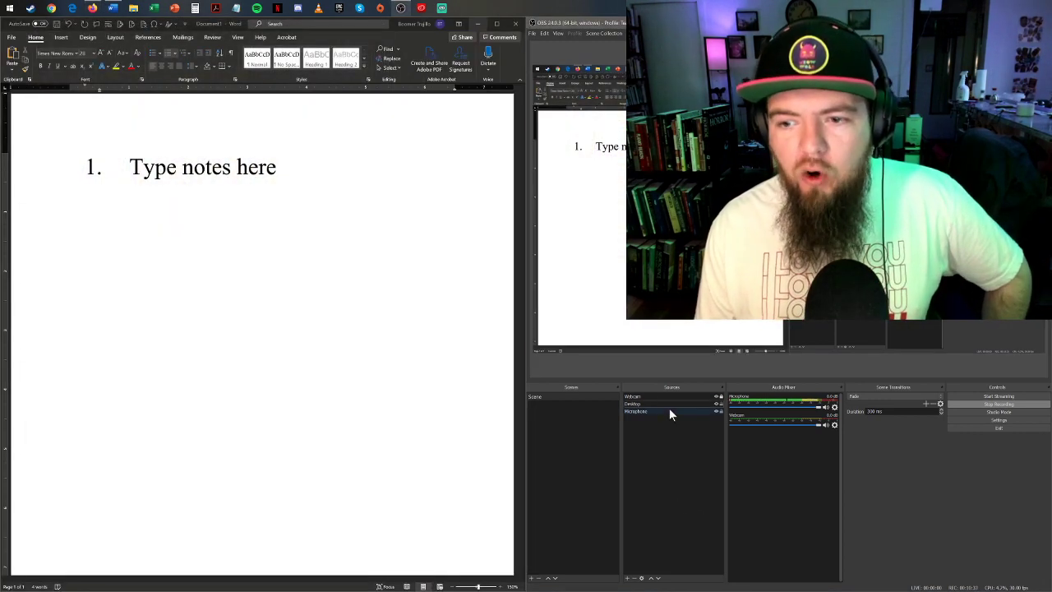
# - Add an Image source to the OBS scene, using the Diogenes painting saved on the Desktop as its file
pyautogui.click(627, 578)
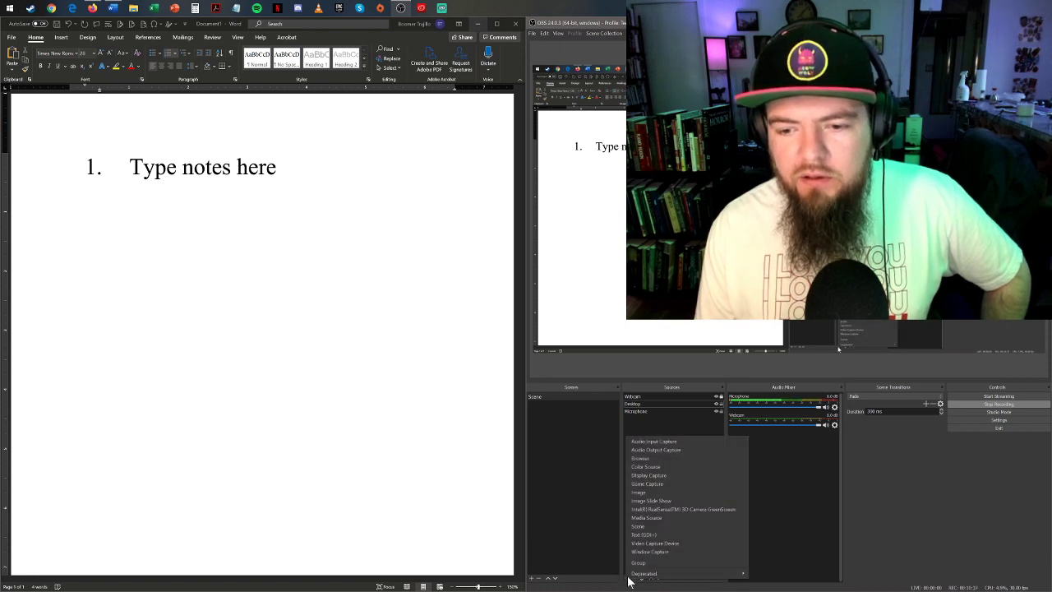
pyautogui.click(665, 491)
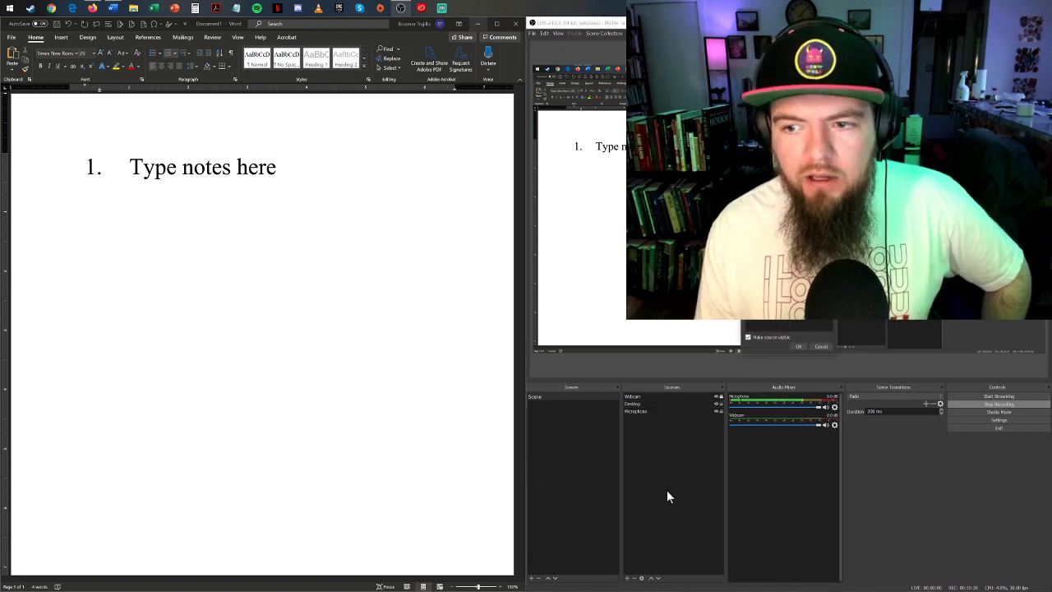
pyautogui.click(798, 346)
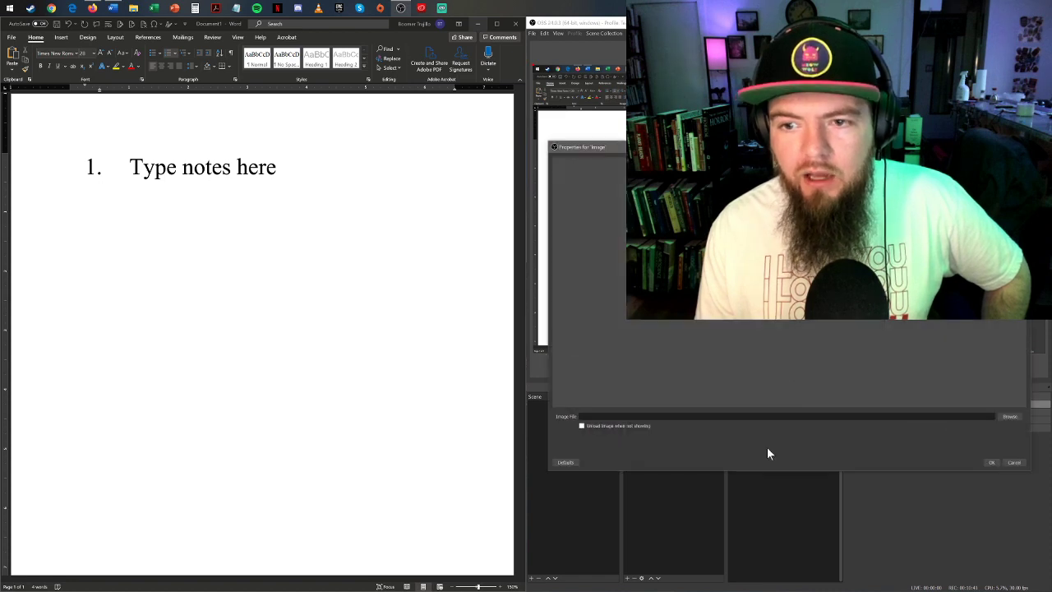
pyautogui.click(1009, 417)
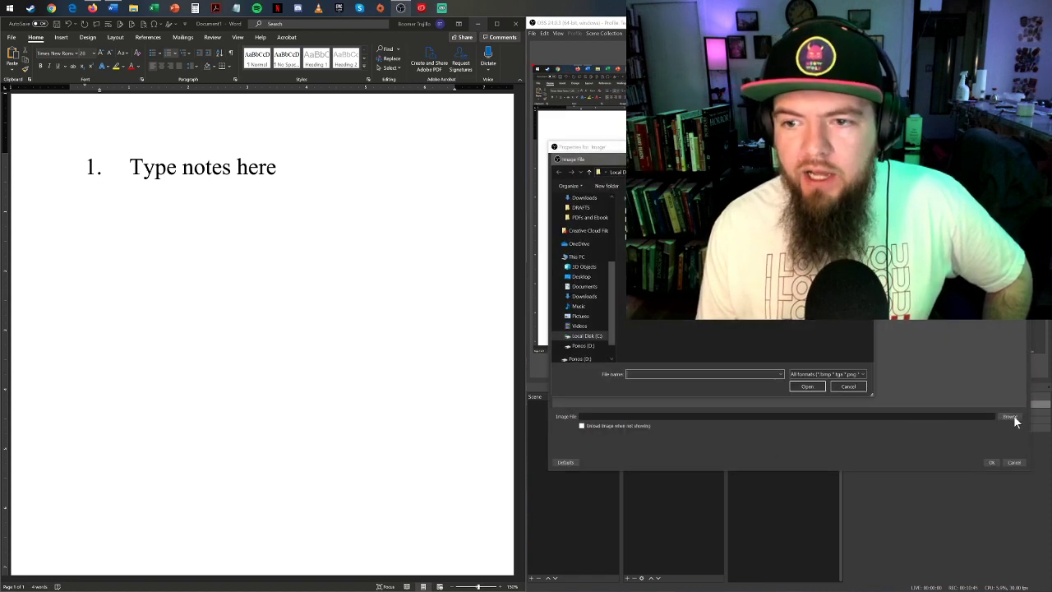
pyautogui.scroll(5, 580, 304)
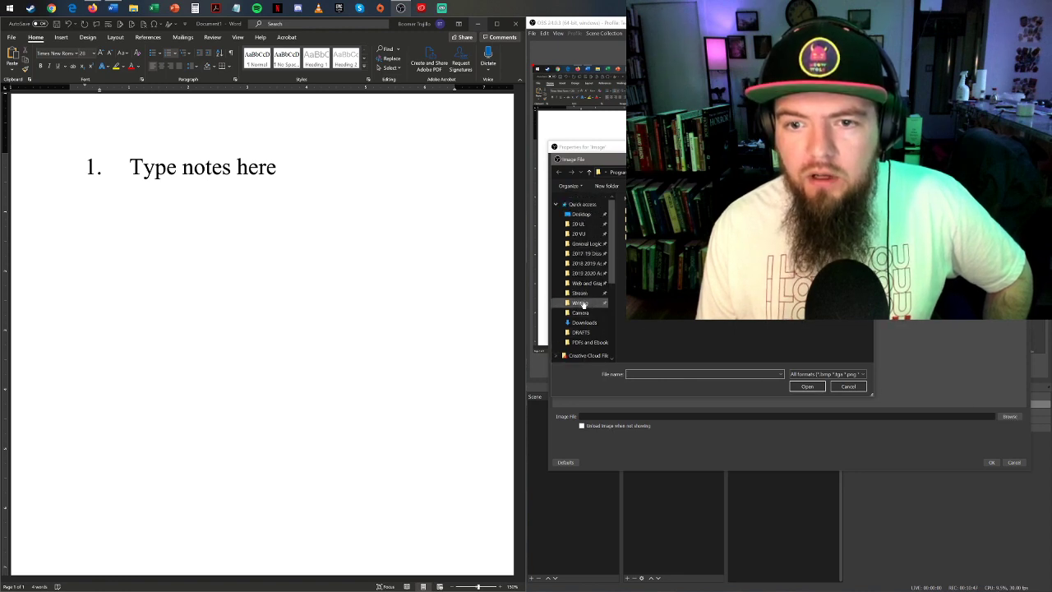
pyautogui.click(580, 213)
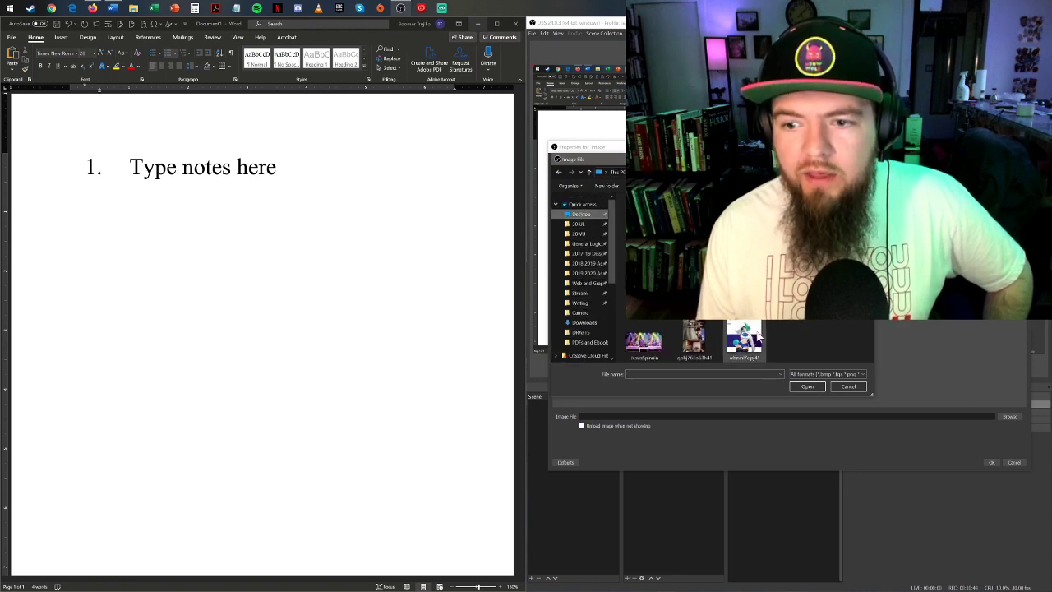
pyautogui.click(744, 337)
pyautogui.click(809, 386)
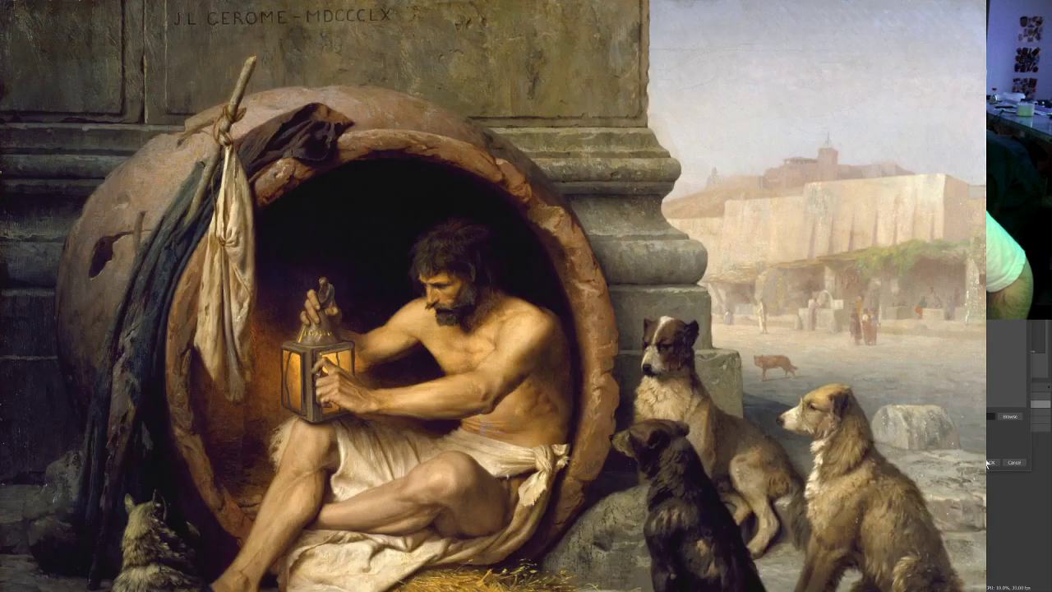
pyautogui.click(990, 462)
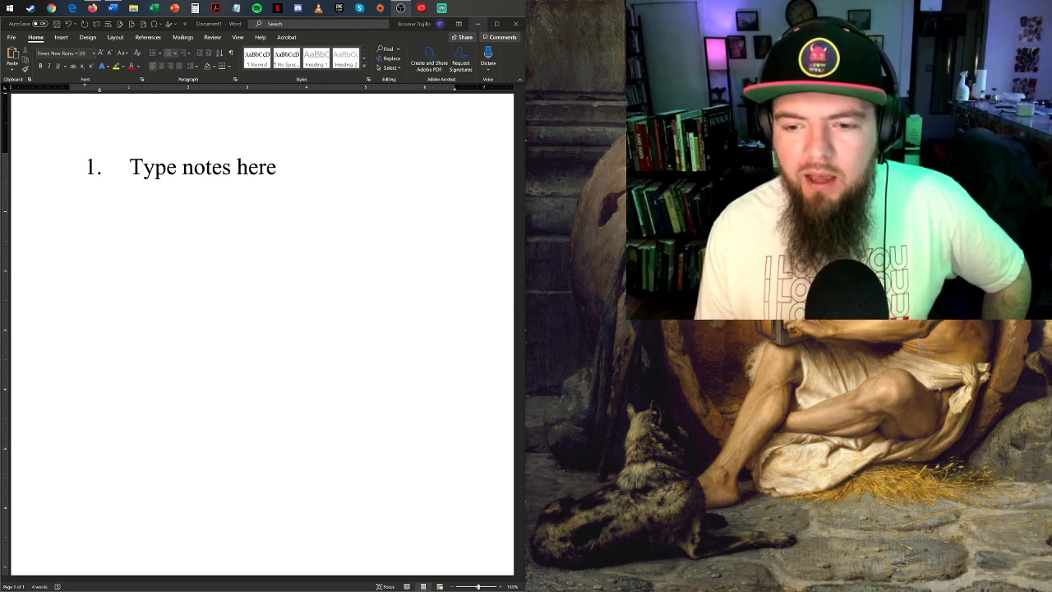
# - Switch to OBS, move the Image source above Webcam in the source order, and restore Webcam to the front
pyautogui.click(400, 7)
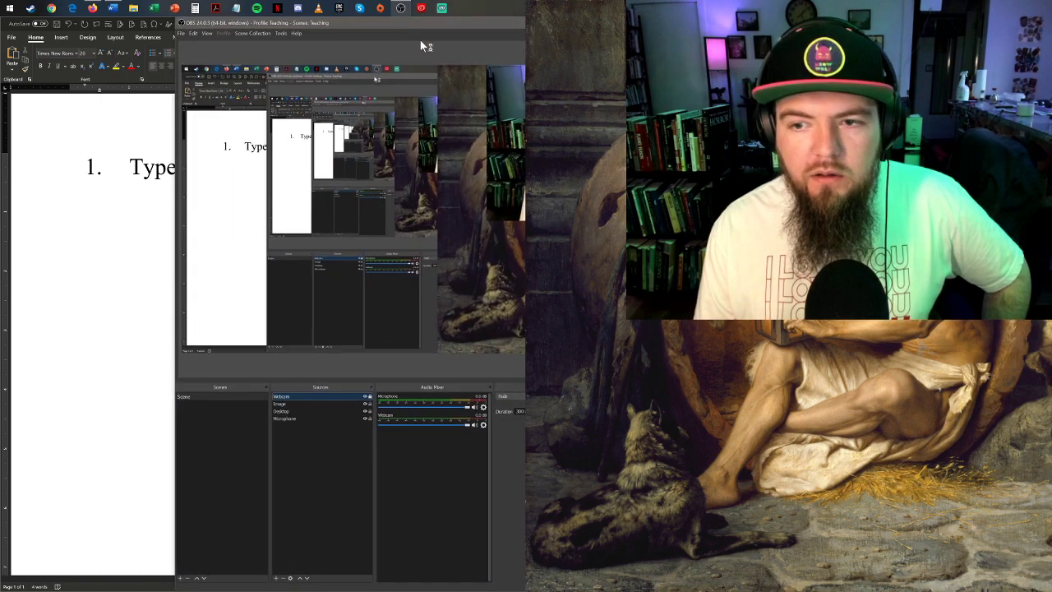
pyautogui.click(284, 402)
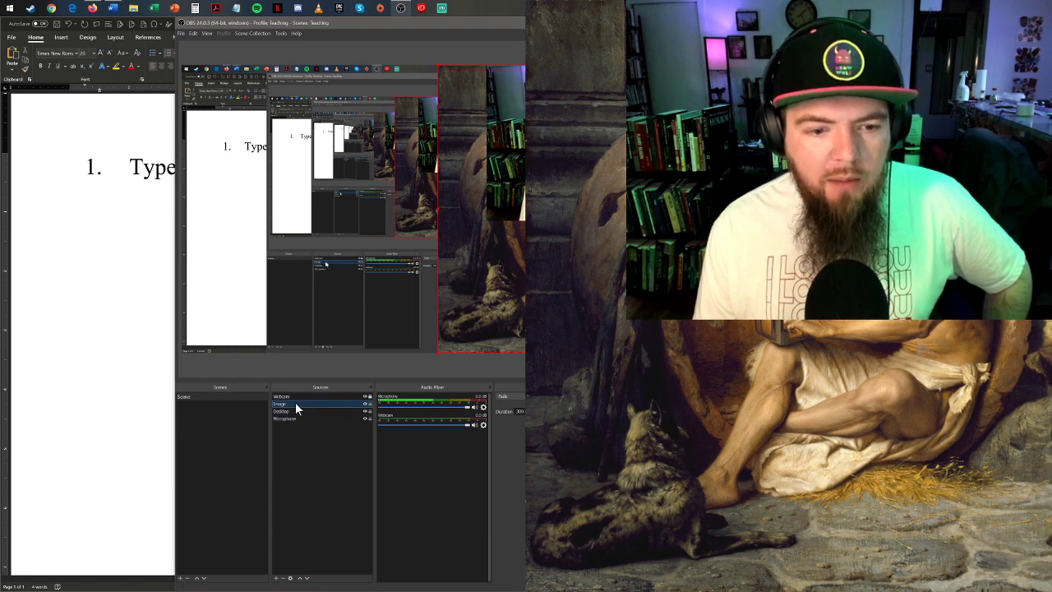
pyautogui.moveTo(296, 397); pyautogui.dragTo(295, 397)
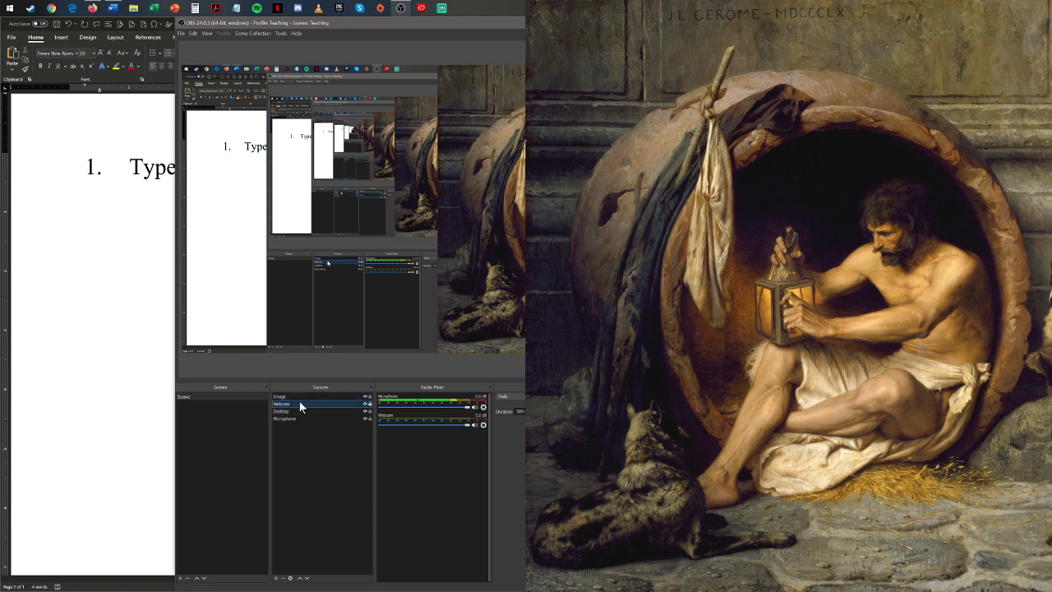
pyautogui.moveTo(297, 403); pyautogui.dragTo(296, 396)
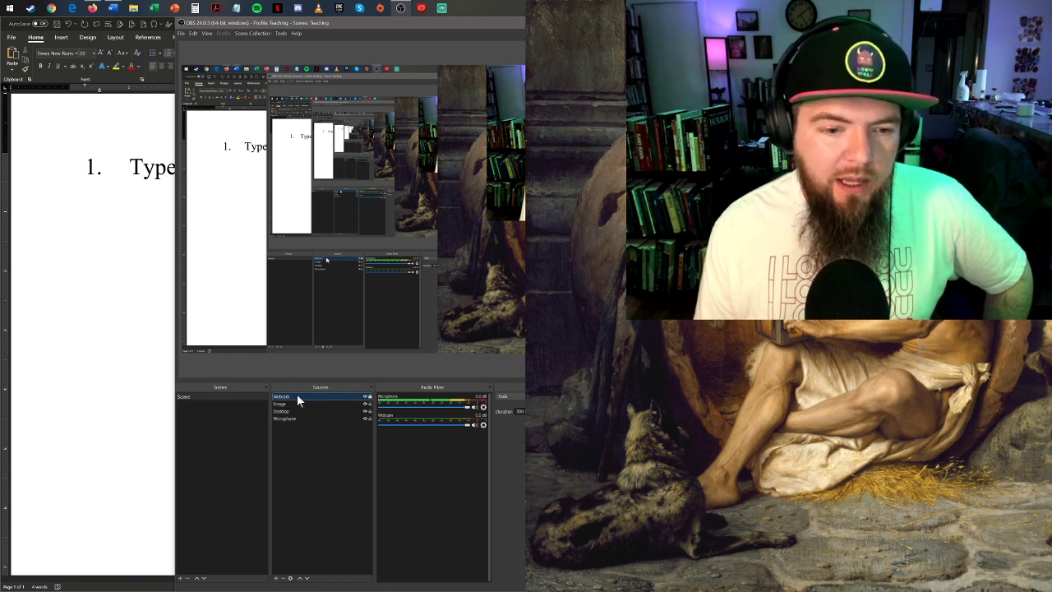
# - Select the Image source and move the OBS window clear of the Word notes, into the desktop area covered by the overlays
pyautogui.click(296, 401)
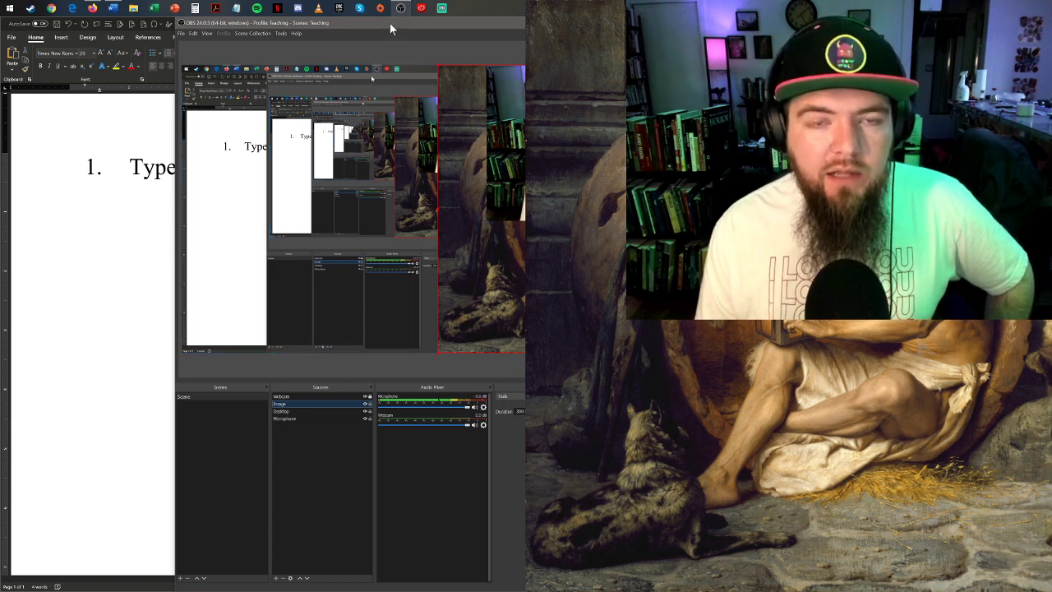
pyautogui.moveTo(381, 23); pyautogui.dragTo(789, 33)
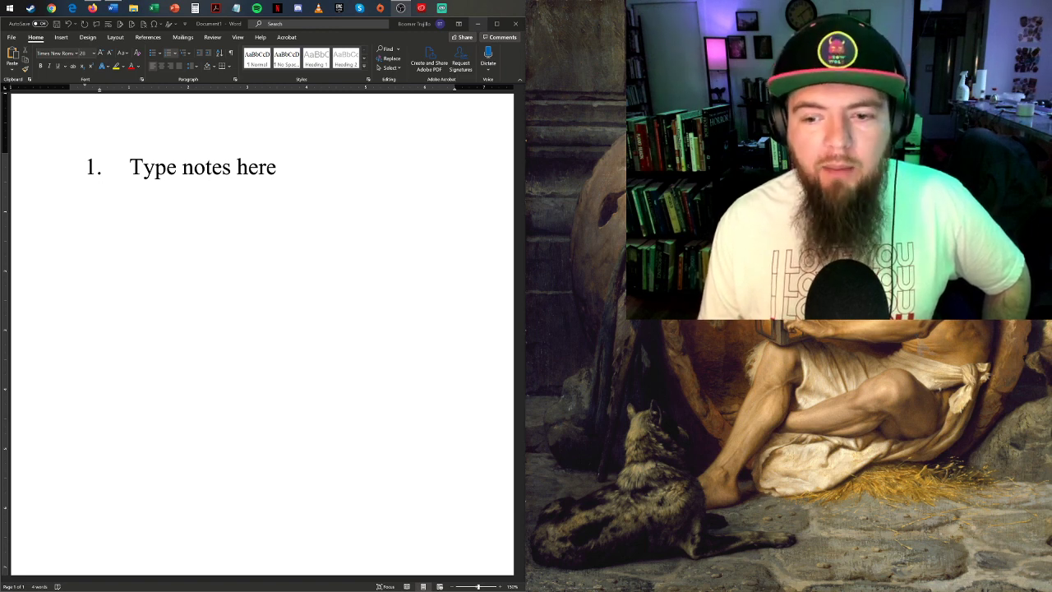
# - Switch to Firefox, close the Wikipedia painting tab, and return to the Word notes with the cursor after "Type notes here"
pyautogui.click(92, 9)
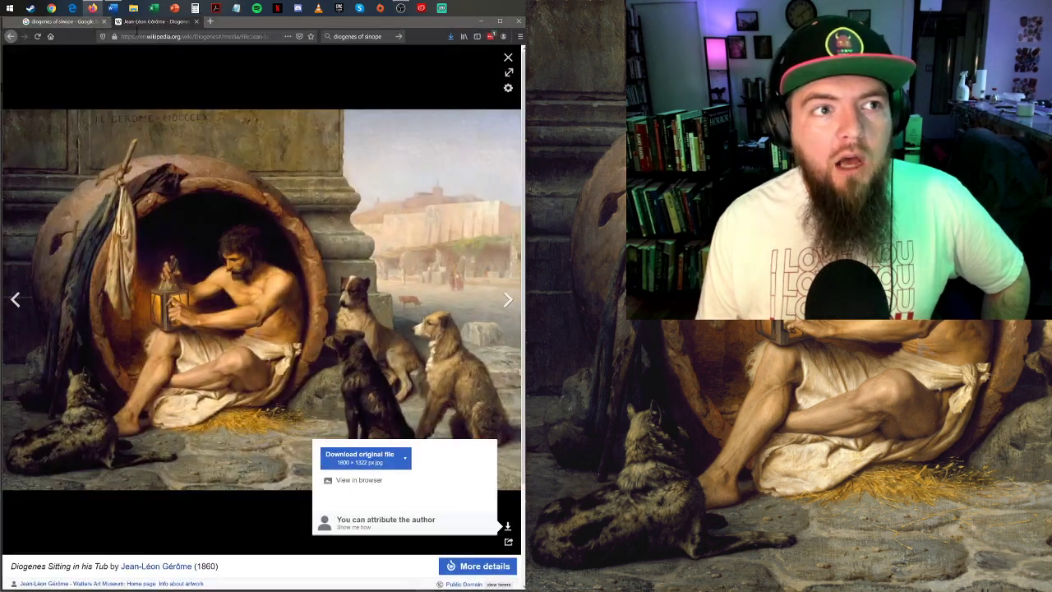
pyautogui.click(195, 21)
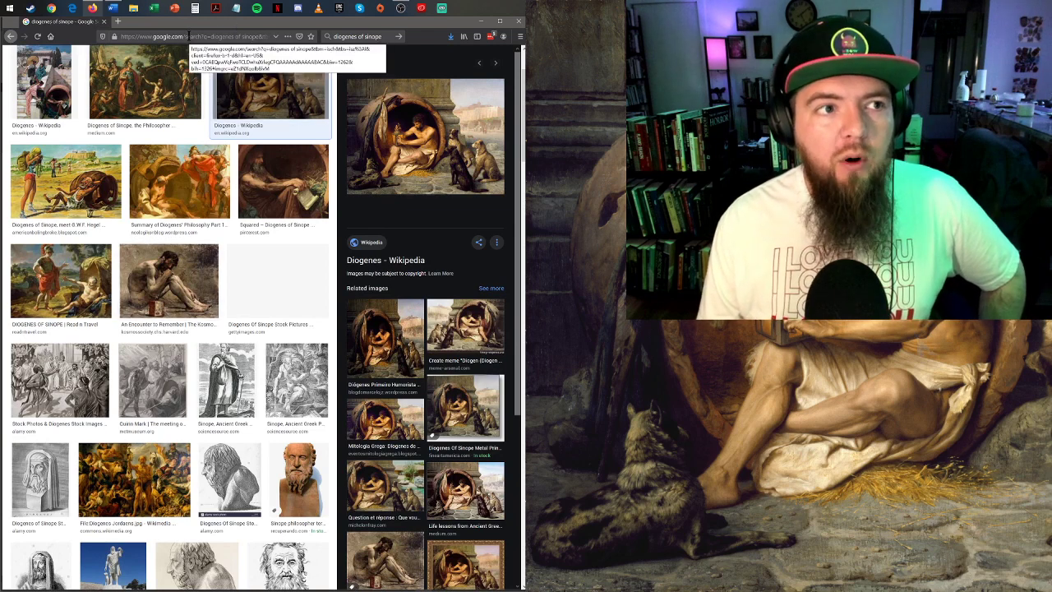
pyautogui.moveTo(248, 20)
pyautogui.mouseDown()
pyautogui.moveTo(337, 35)
pyautogui.moveTo(246, 22)
pyautogui.mouseUp()
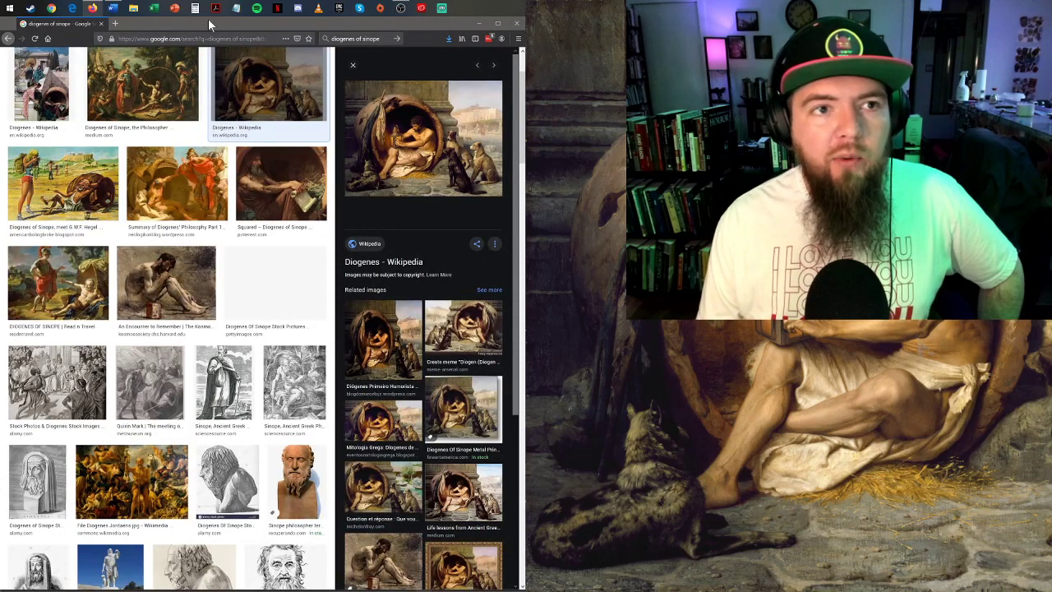
pyautogui.hotkey('alt', 'Tab')
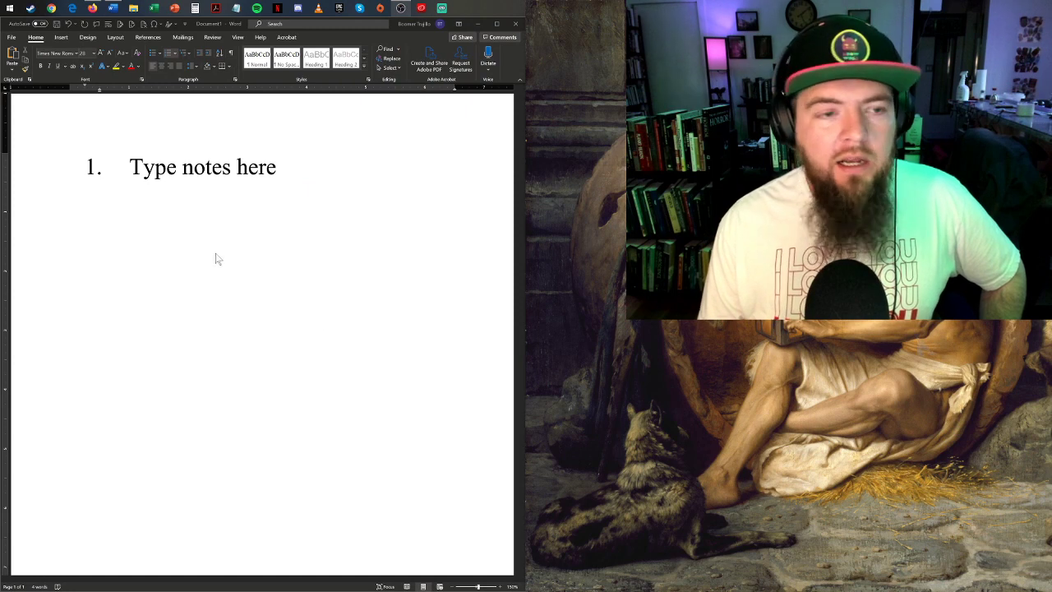
pyautogui.click(224, 203)
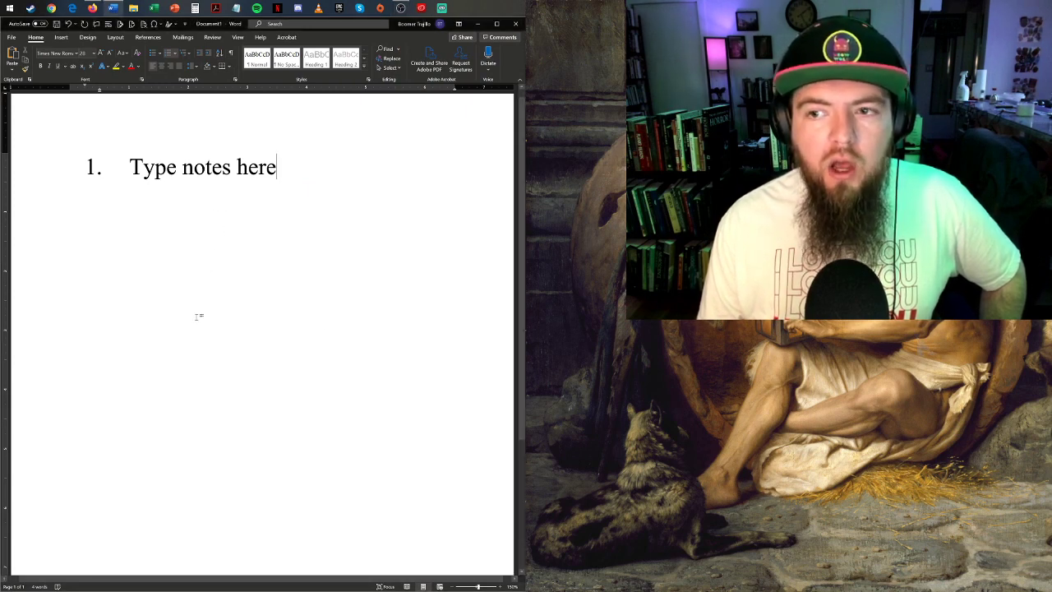